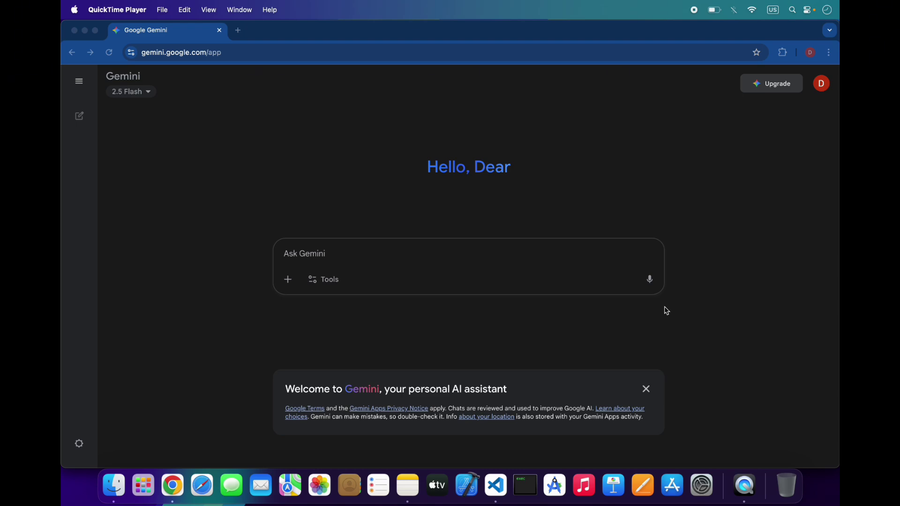
Step: Bring up the General Image Editing Prompts note and scroll through its four prompt headings
click(408, 485)
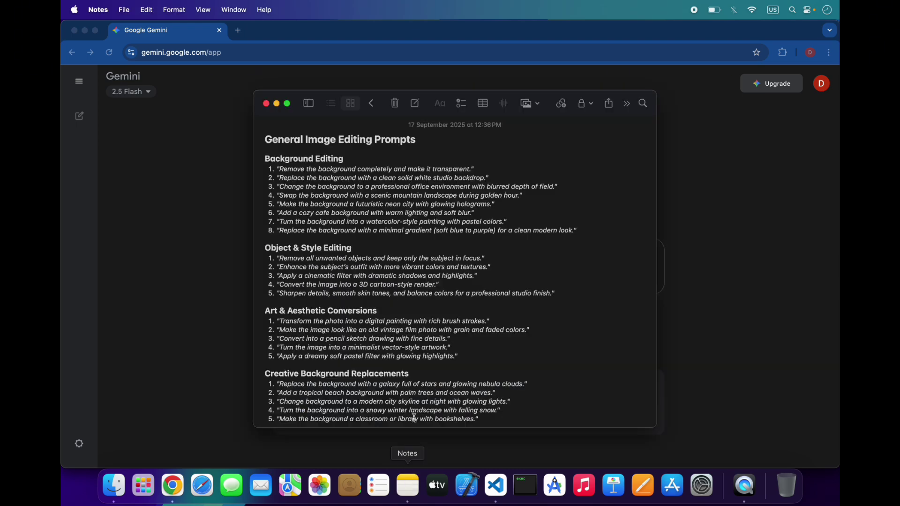
scroll(453, 287, down, 2)
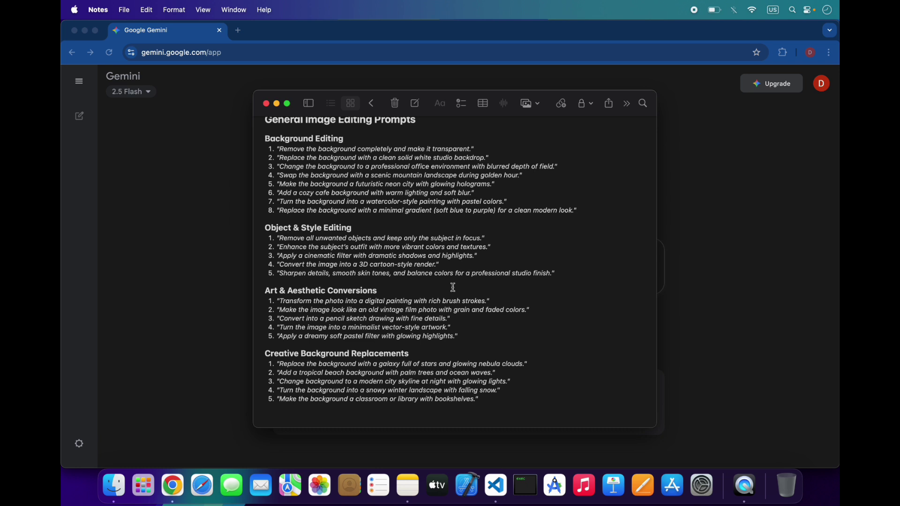
scroll(454, 287, up, 2)
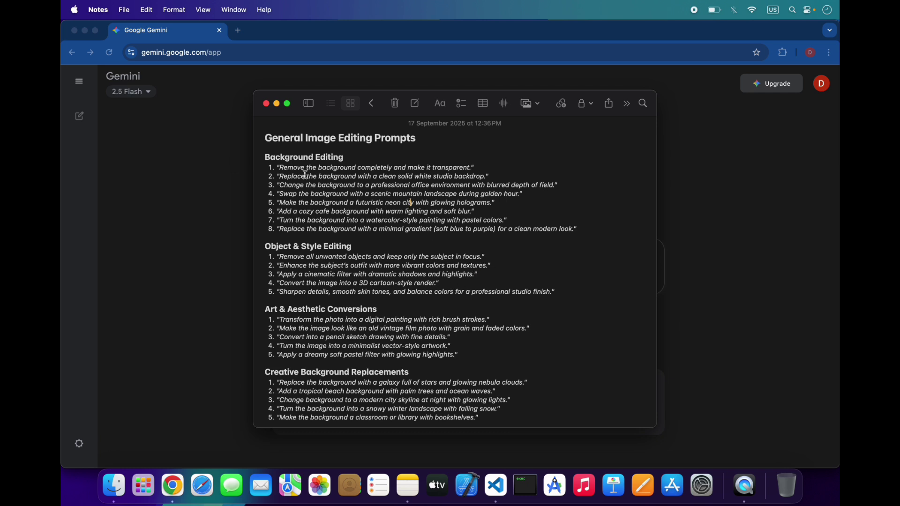
Step: Switch the Gemini chat to Create images mode
click(202, 200)
click(332, 280)
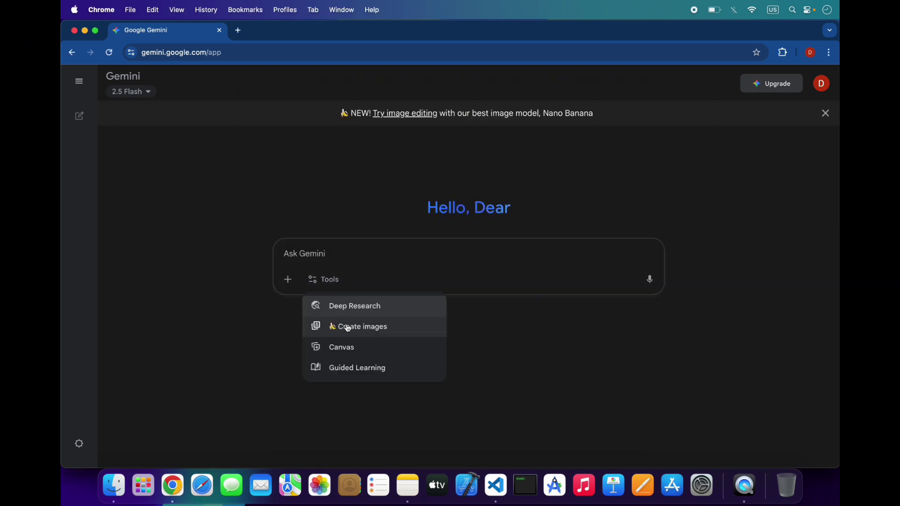
click(347, 326)
Step: Attach testing.png and send the transparent-background removal prompt
click(289, 280)
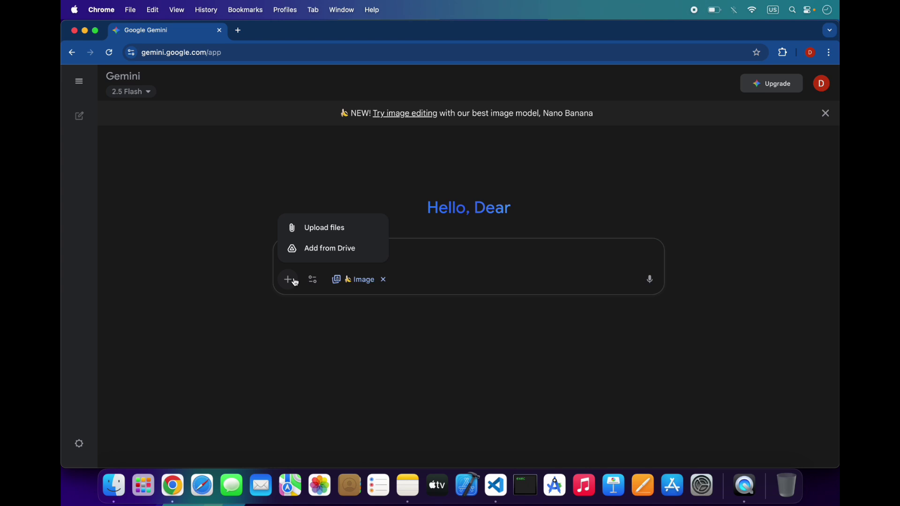
click(345, 230)
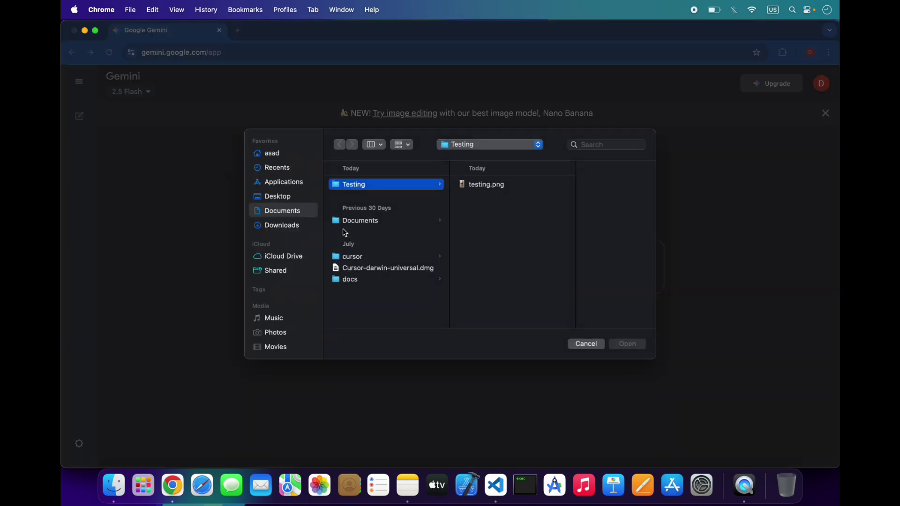
double_click(510, 185)
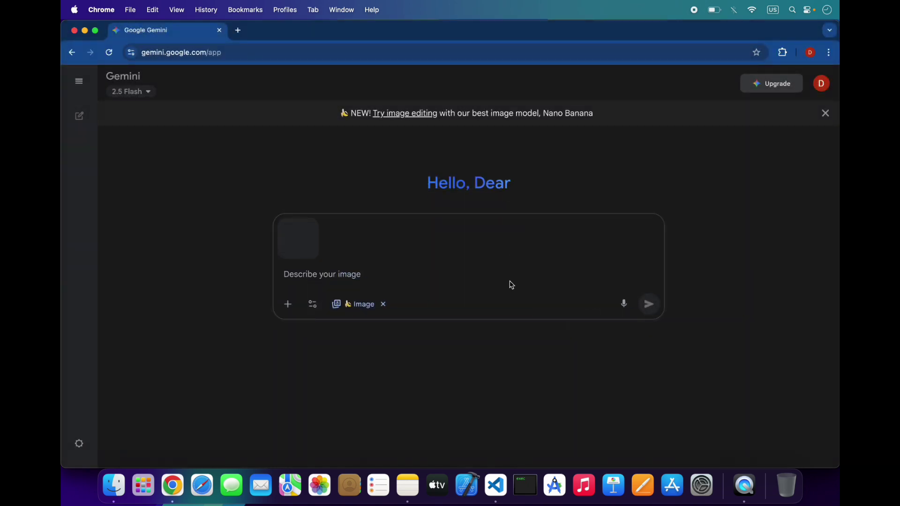
text(Remove the background completely and make it transparent.)
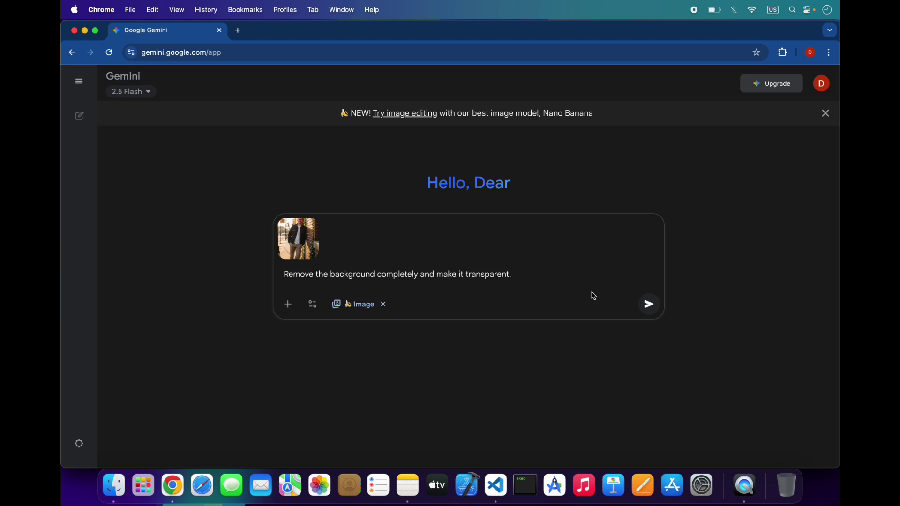
click(649, 304)
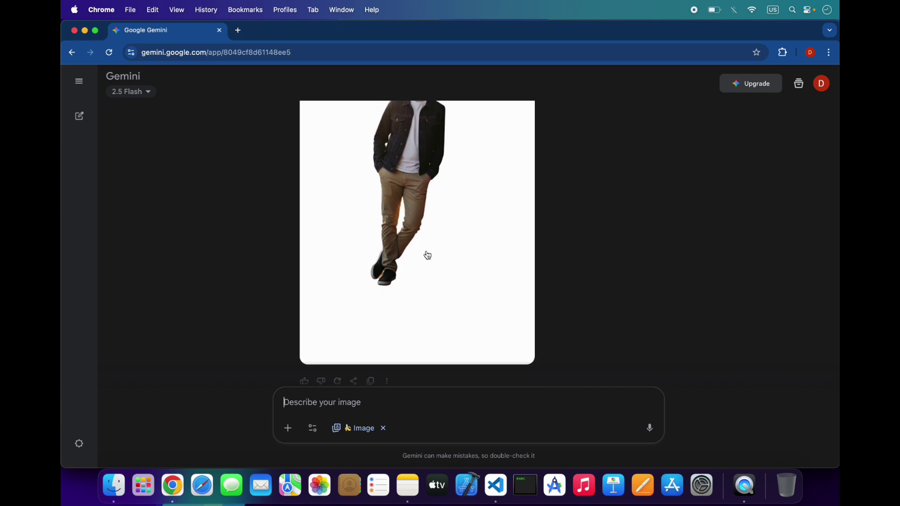
Step: Copy prompt 2, the clean solid white studio backdrop request, from the note
scroll(428, 255, up, 2)
scroll(428, 255, up, 5)
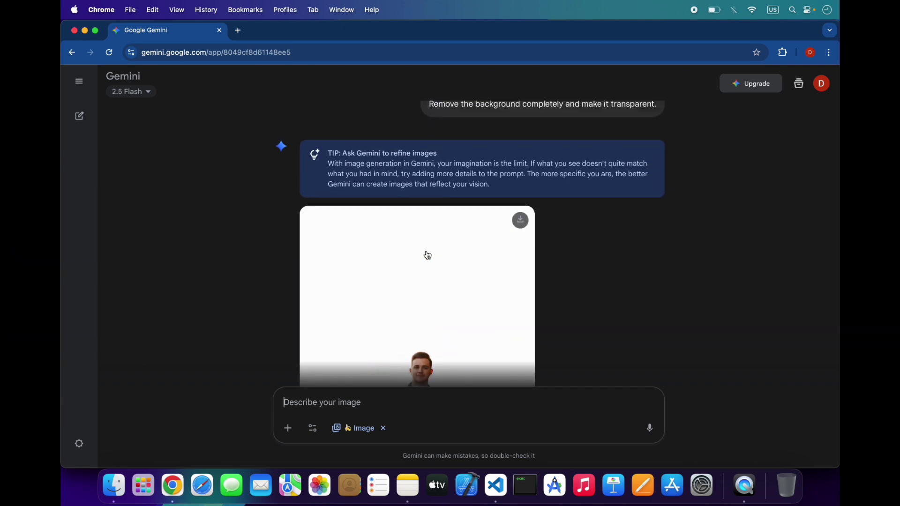
scroll(428, 255, down, 6)
scroll(466, 277, up, 5)
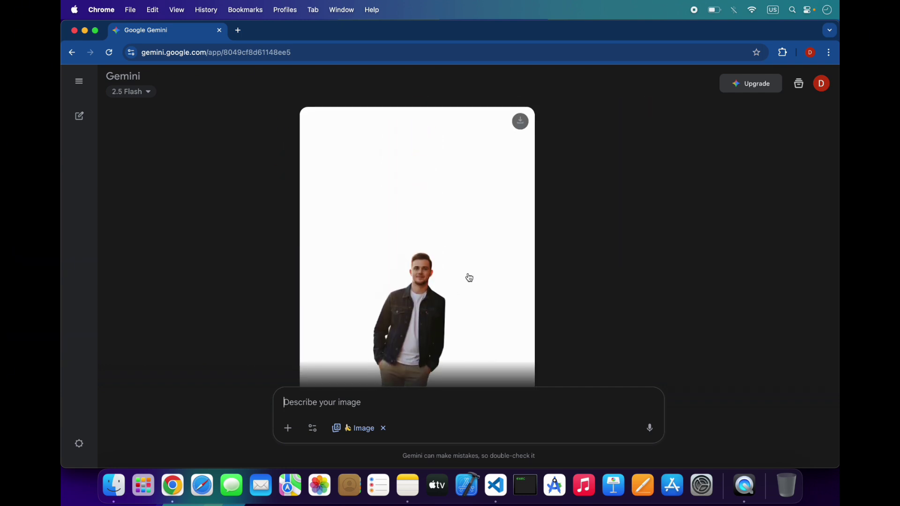
click(407, 483)
click(305, 186)
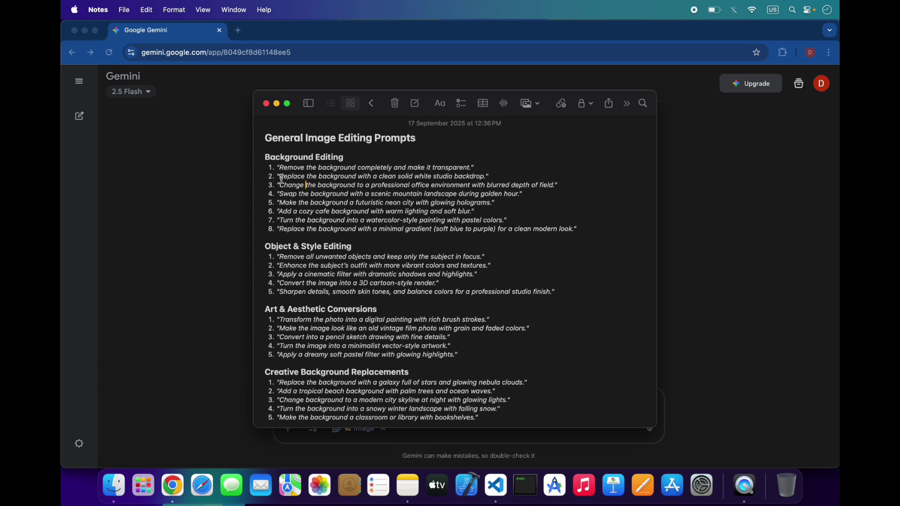
drag(281, 177, 484, 177)
key(super+c)
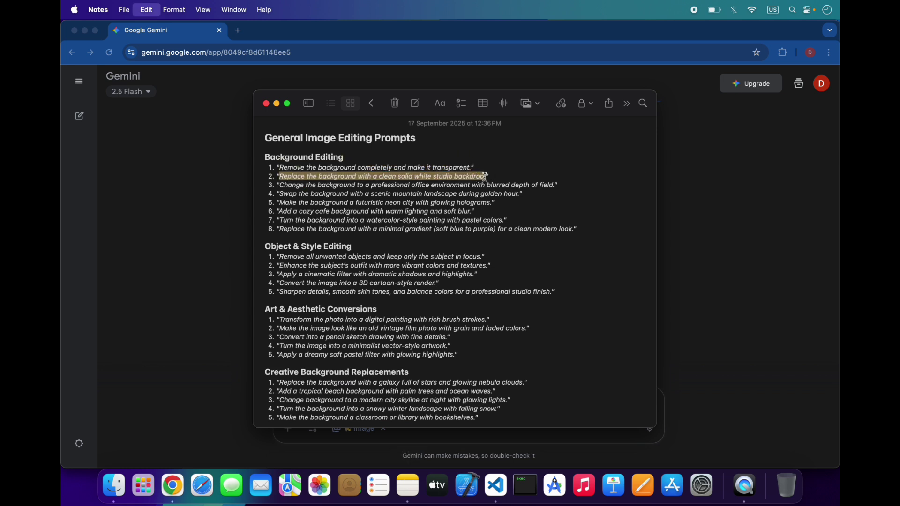
Step: Send the white studio backdrop prompt in Gemini
click(157, 288)
click(332, 404)
key(super+v)
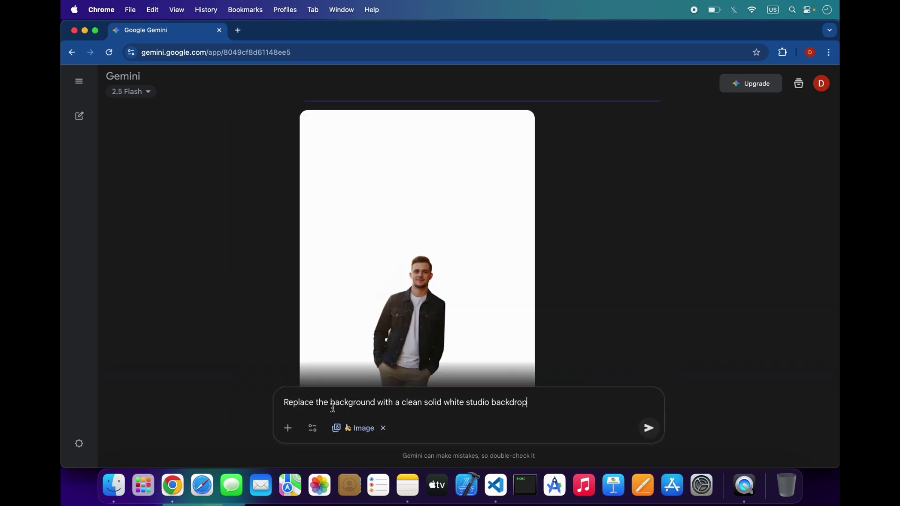
click(644, 435)
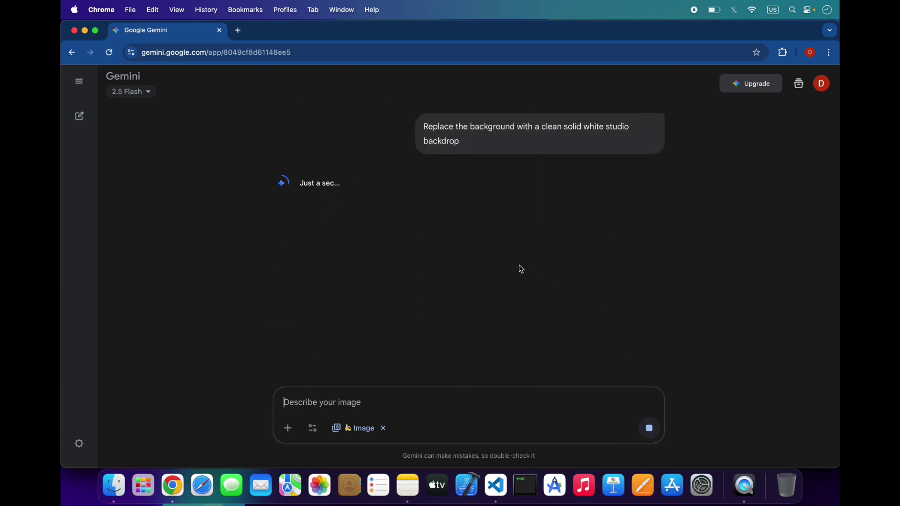
Step: Select prompt 3, the office background request, in the note and return to Gemini
click(412, 487)
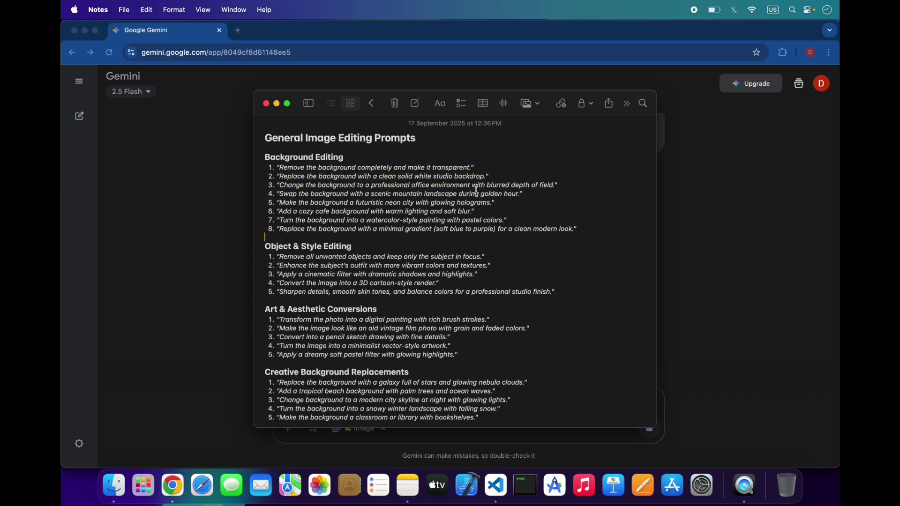
drag(557, 184, 282, 183)
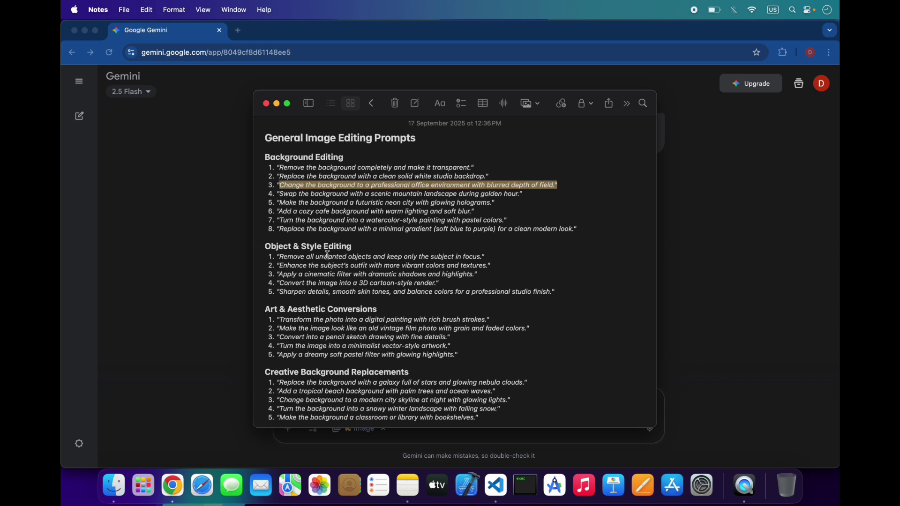
click(159, 303)
scroll(315, 289, down, 5)
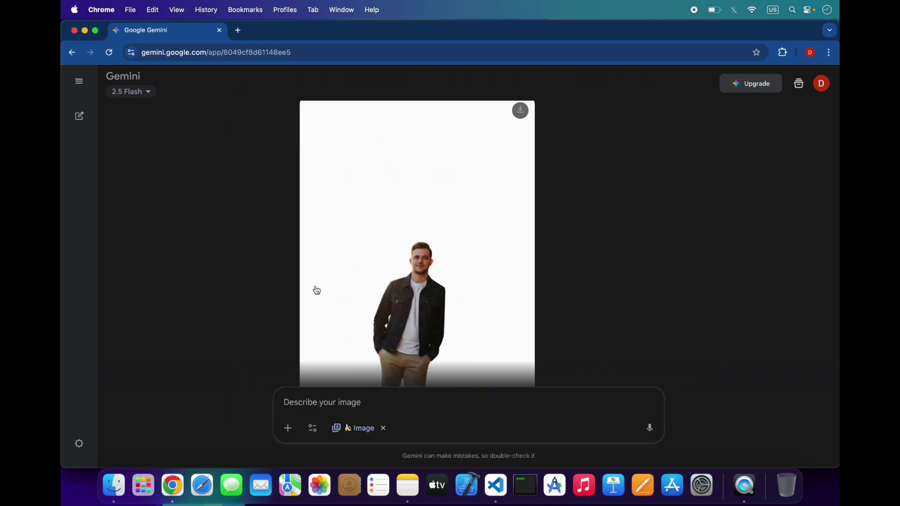
Step: Send the blurred professional office background prompt
click(327, 397)
key(super+v)
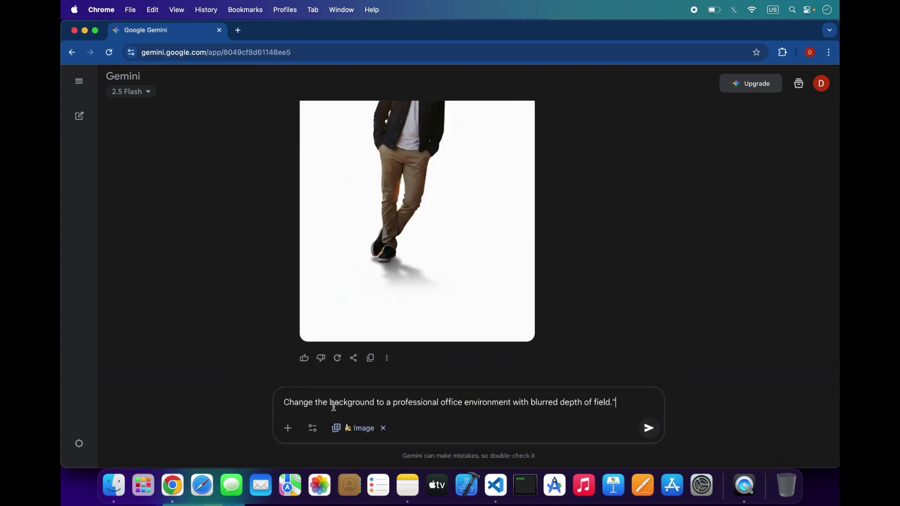
click(656, 432)
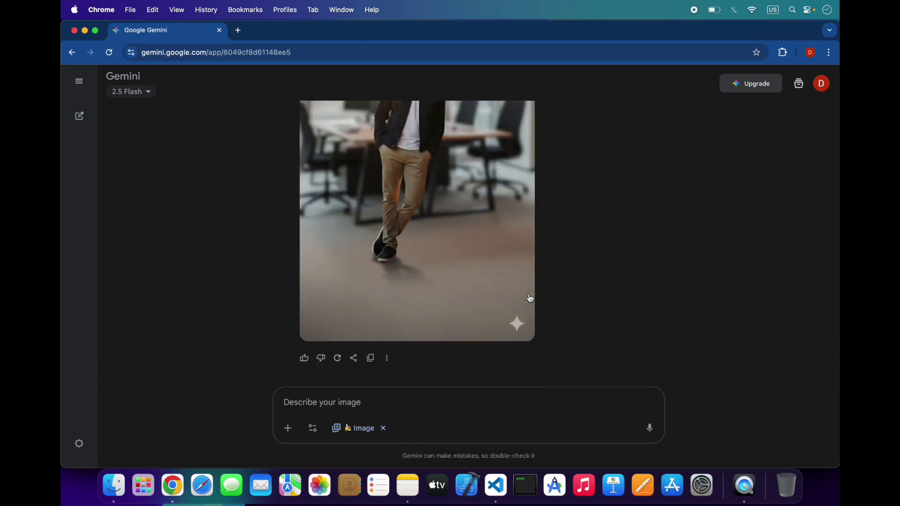
Step: Review the office result and bring the prompts note back up
scroll(530, 298, up, 3)
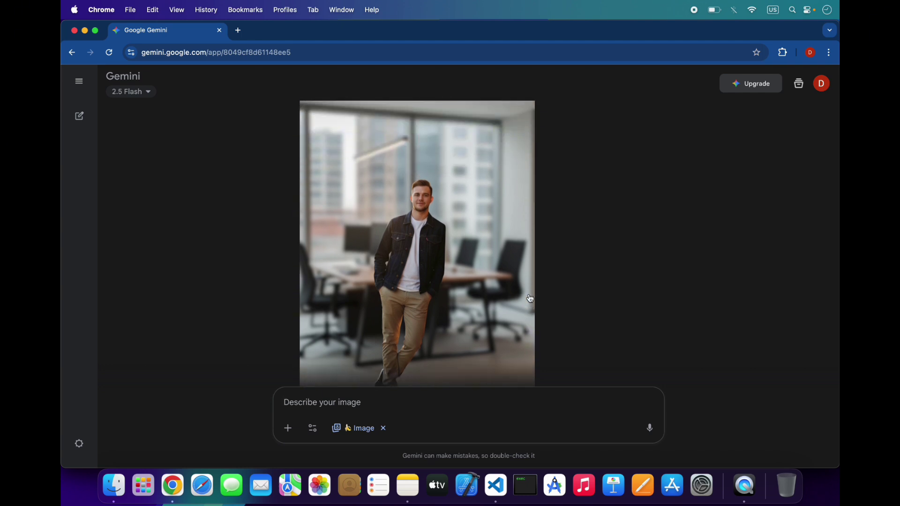
scroll(545, 237, down, 3)
click(406, 487)
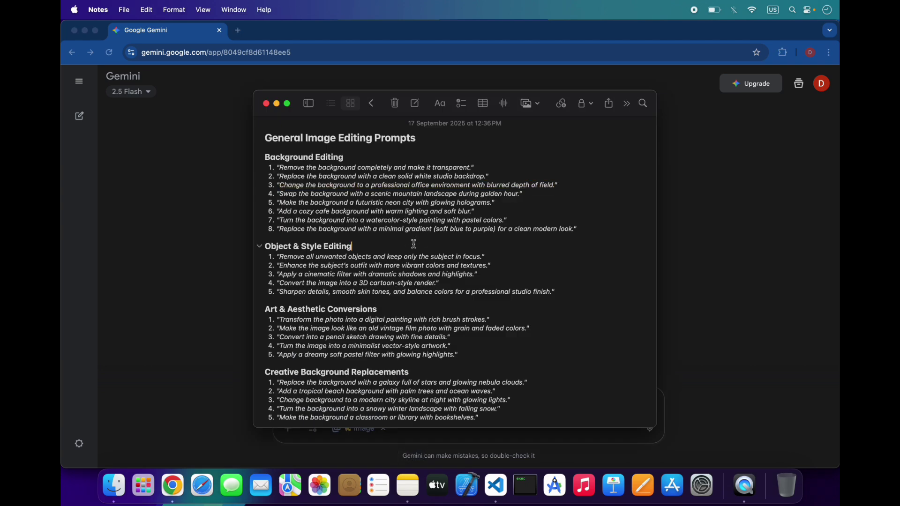
Step: Scroll the note's prompt list, then return to the Gemini chat with the white-background photo
scroll(420, 274, down, 2)
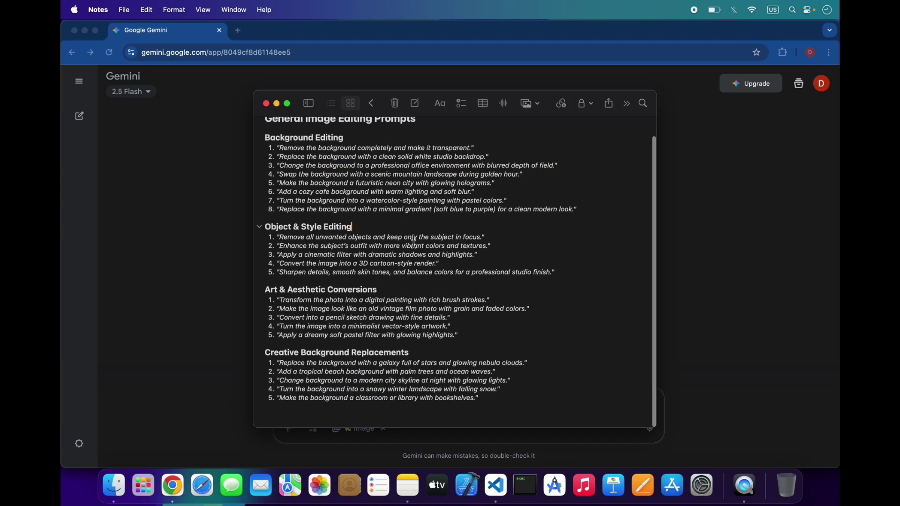
click(422, 283)
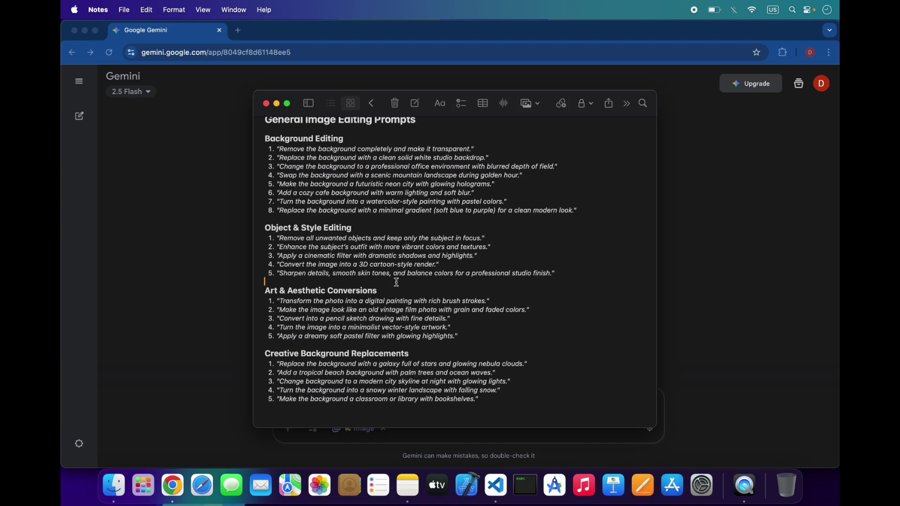
scroll(397, 281, up, 2)
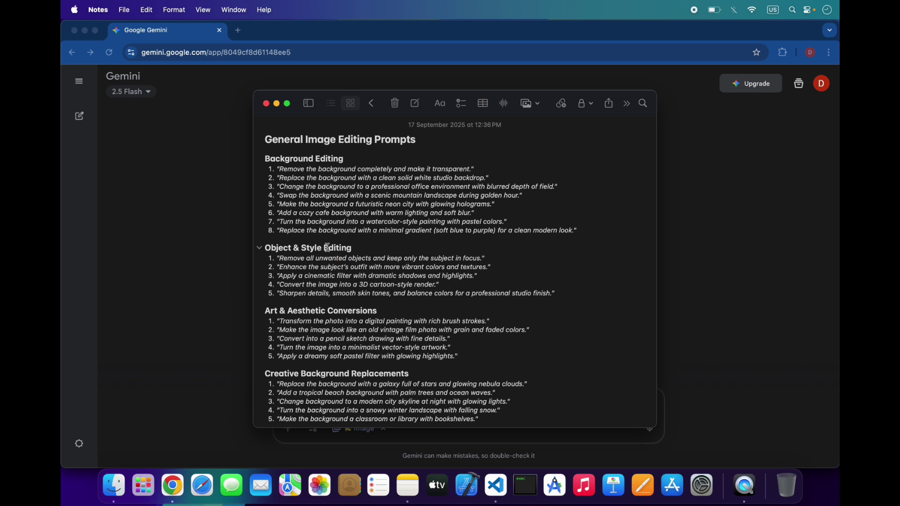
click(240, 281)
scroll(232, 290, up, 6)
scroll(231, 289, up, 10)
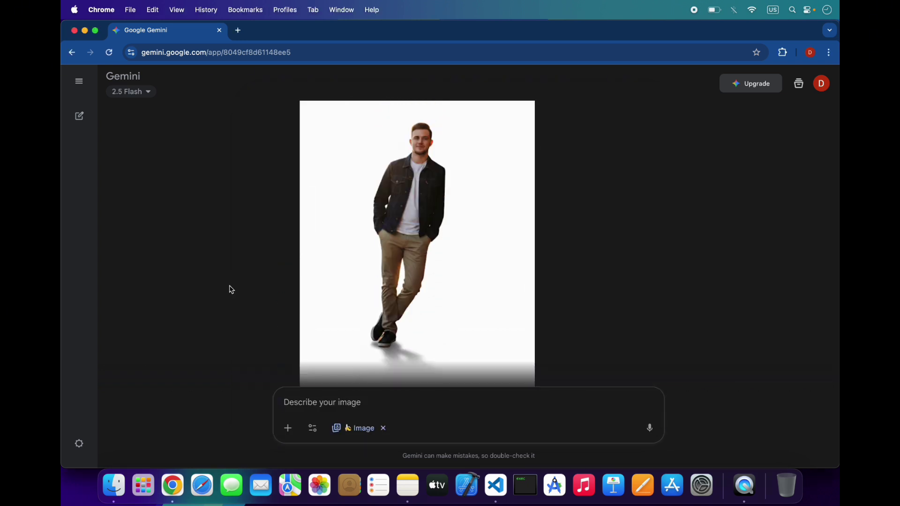
Step: Start a new Gemini chat
scroll(232, 289, up, 2)
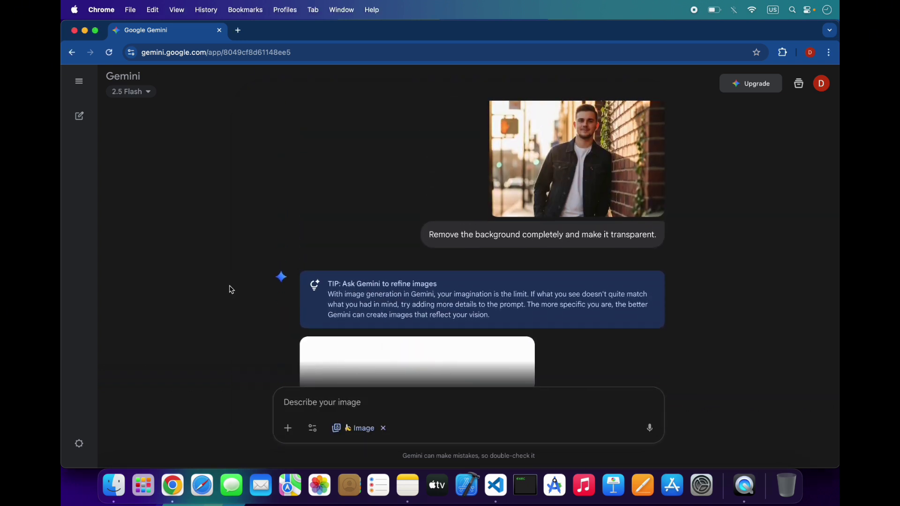
scroll(231, 290, down, 8)
scroll(231, 290, down, 5)
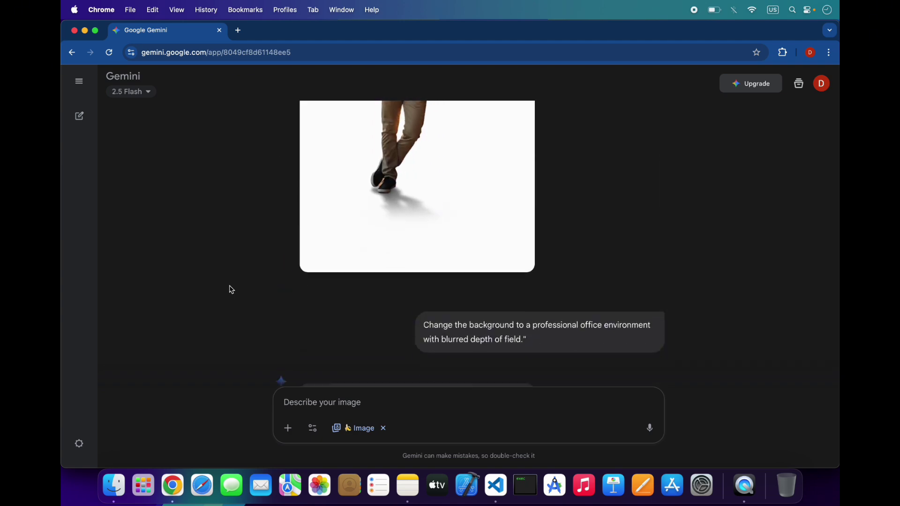
click(123, 117)
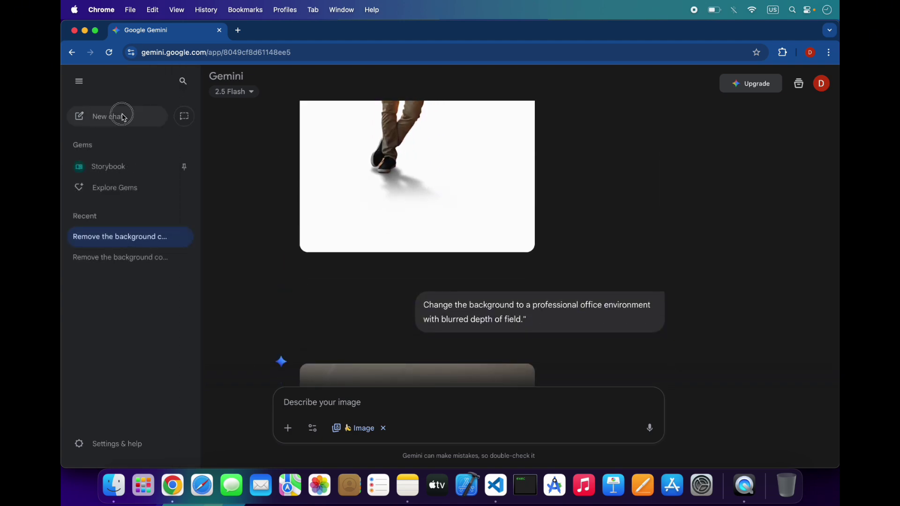
Step: Copy the first Object & Style prompt from the note
click(421, 504)
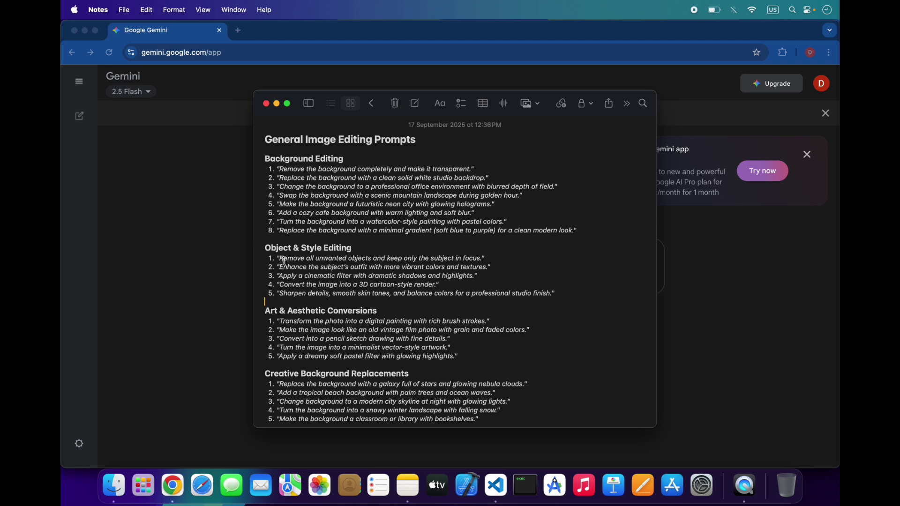
drag(280, 260, 484, 259)
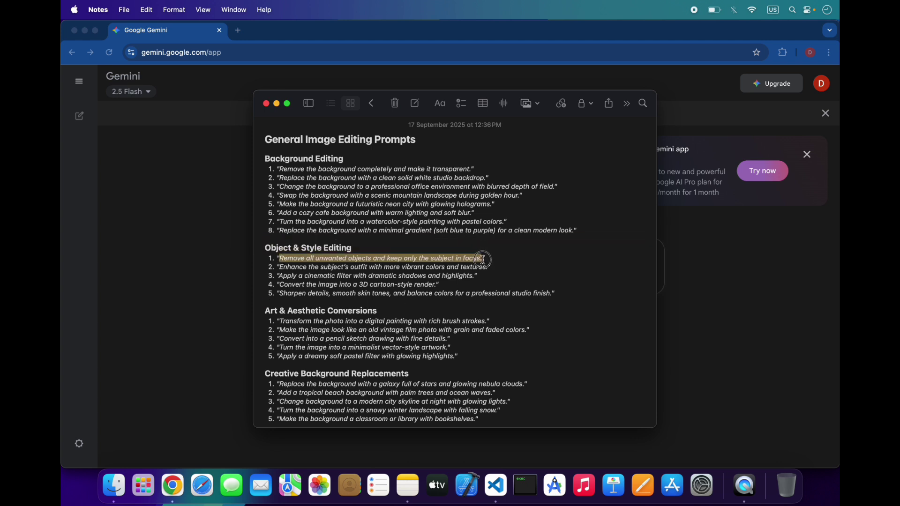
key(super+c)
click(209, 307)
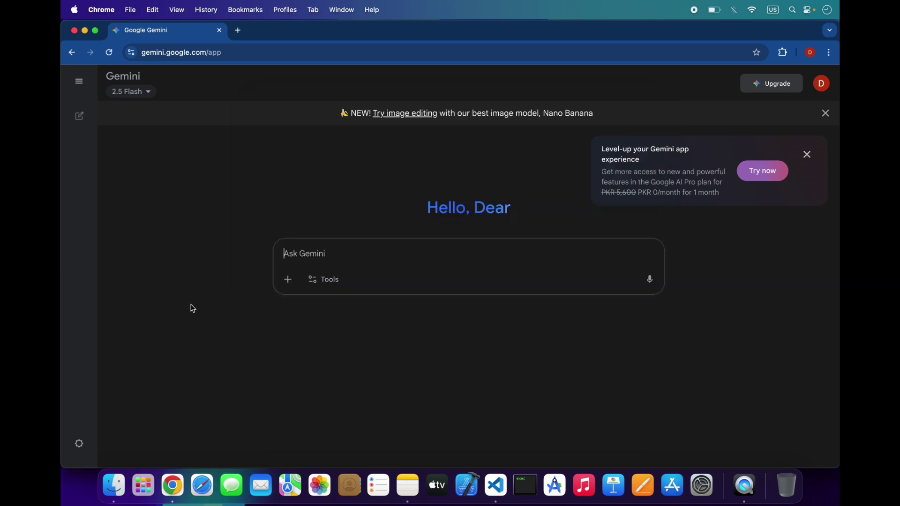
Step: Set Create images mode, dropping an accidental Deep Research, and open the upload file picker
click(288, 280)
click(324, 280)
click(337, 314)
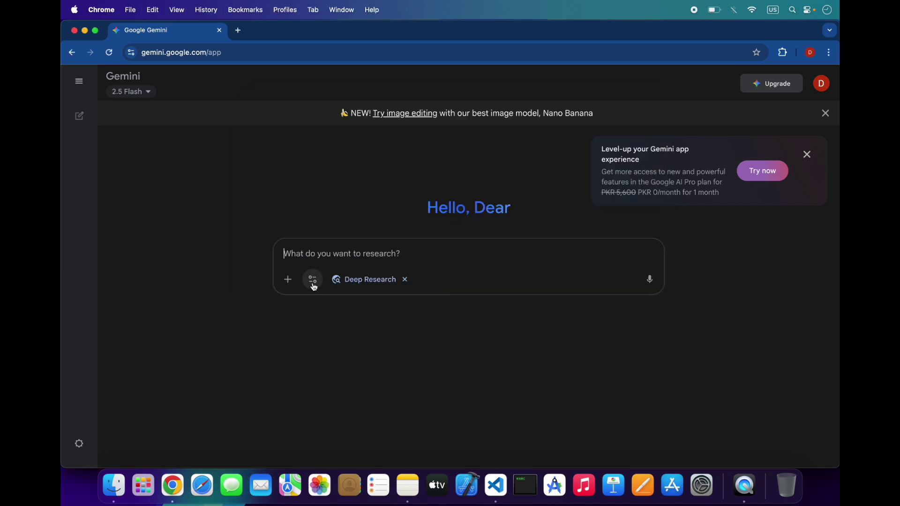
click(338, 282)
click(328, 280)
click(364, 334)
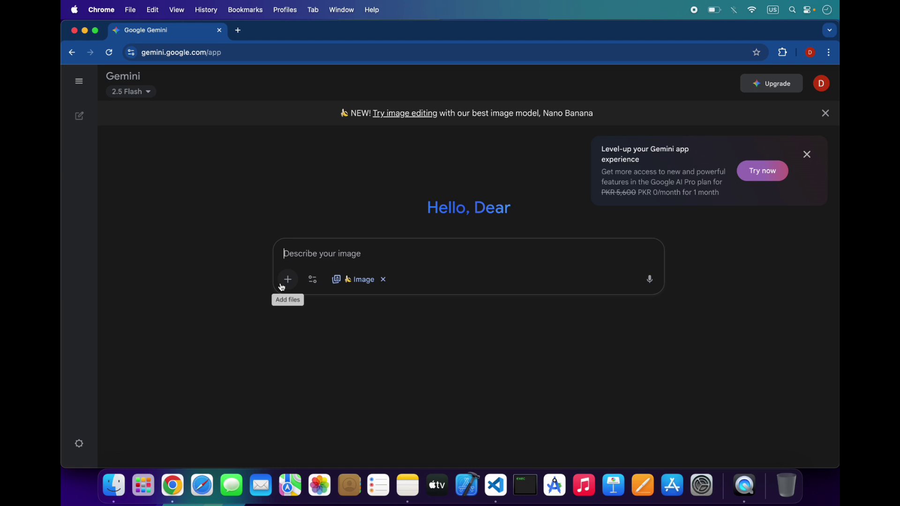
click(287, 280)
click(324, 227)
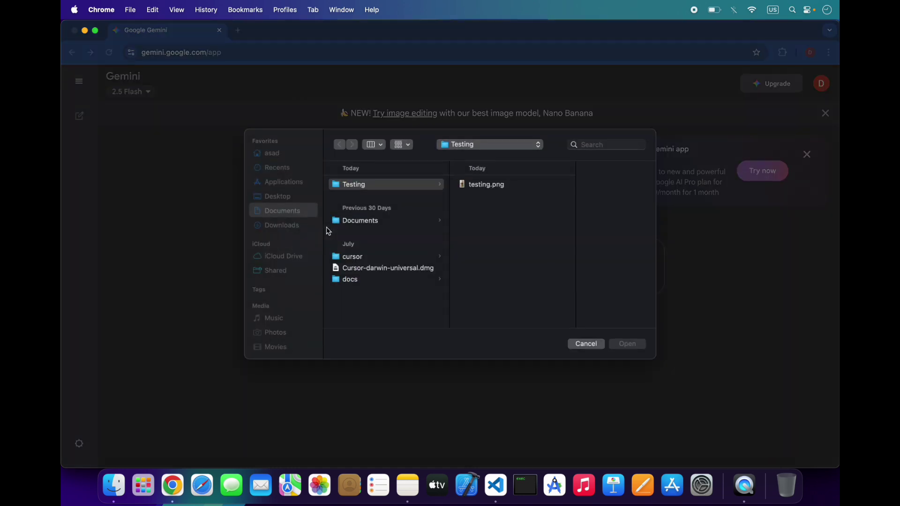
Step: Attach testing.png and send the remove-unwanted-objects prompt, dismissing the promo card
double_click(469, 185)
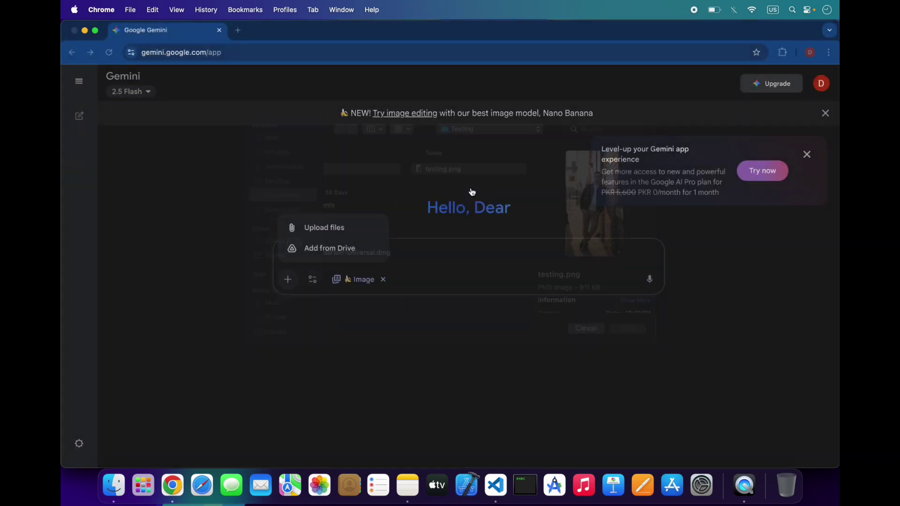
click(807, 155)
click(502, 263)
key(super+v)
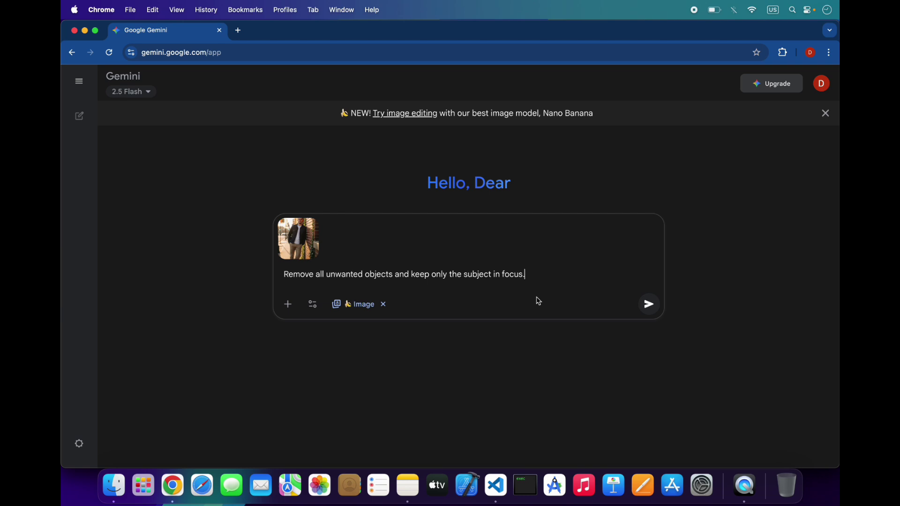
click(649, 306)
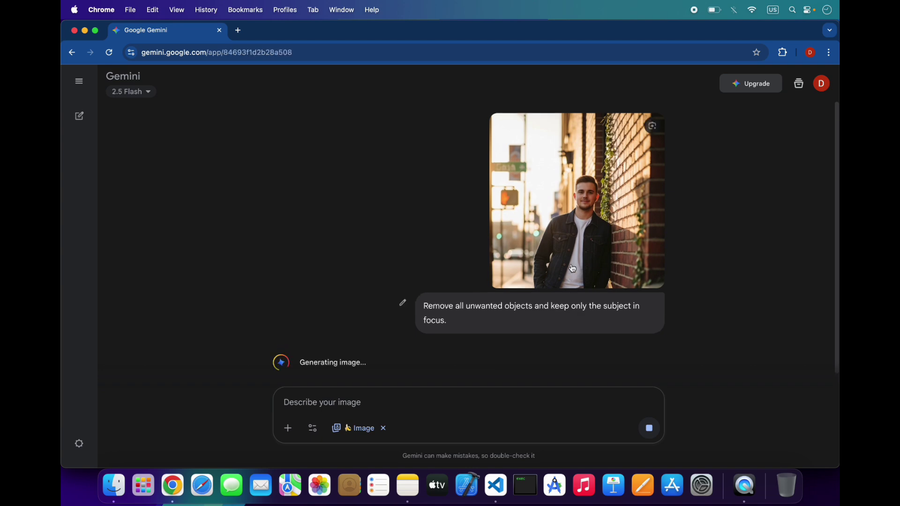
Step: Copy the outfit enhancement prompt from the note
click(400, 500)
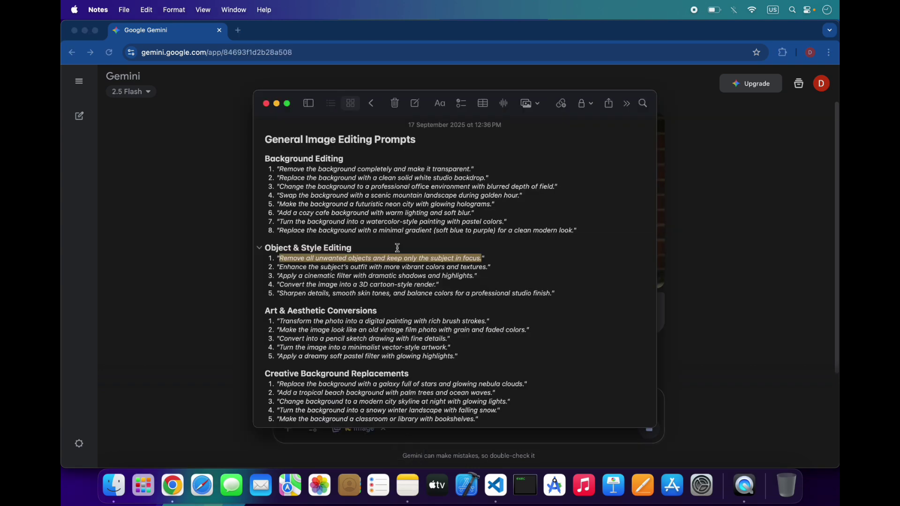
click(378, 294)
scroll(378, 294, down, 2)
drag(488, 247, 282, 246)
key(super+c)
click(186, 283)
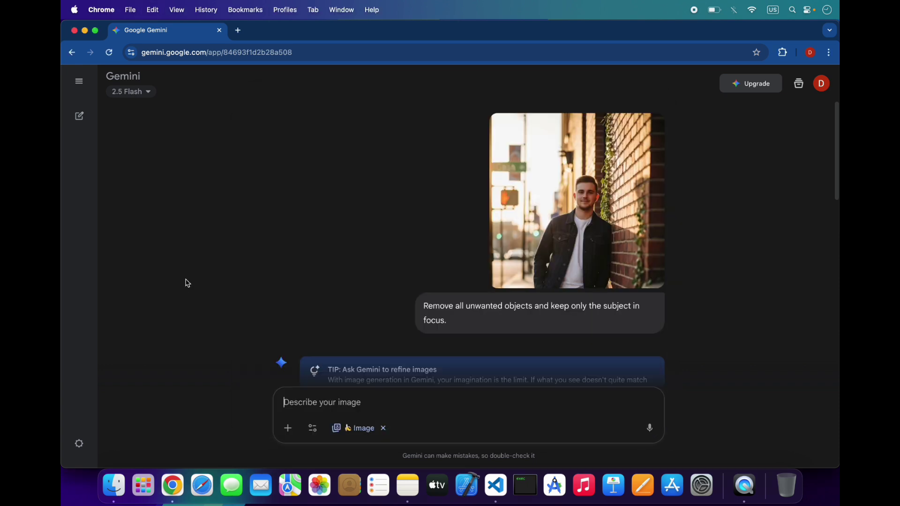
Step: Send the outfit-enhancement prompt for a more vibrant, textured outfit
scroll(186, 283, down, 2)
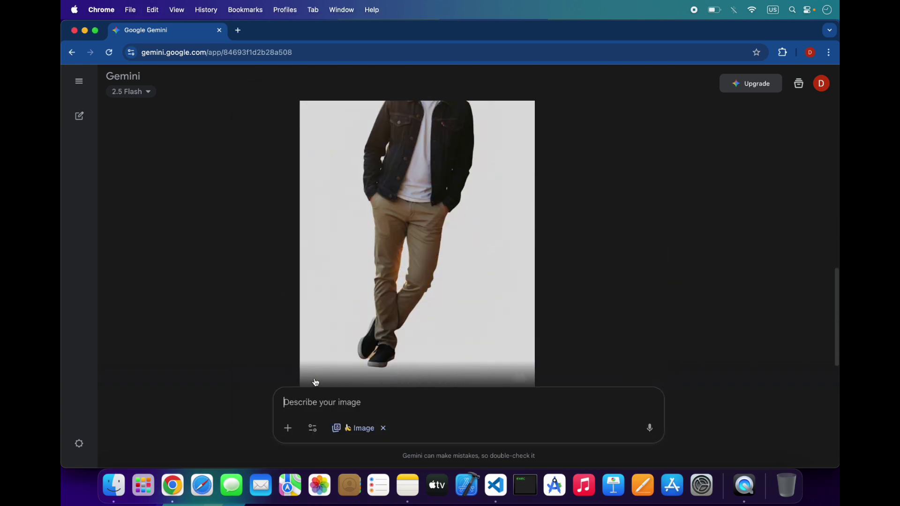
key(super+v)
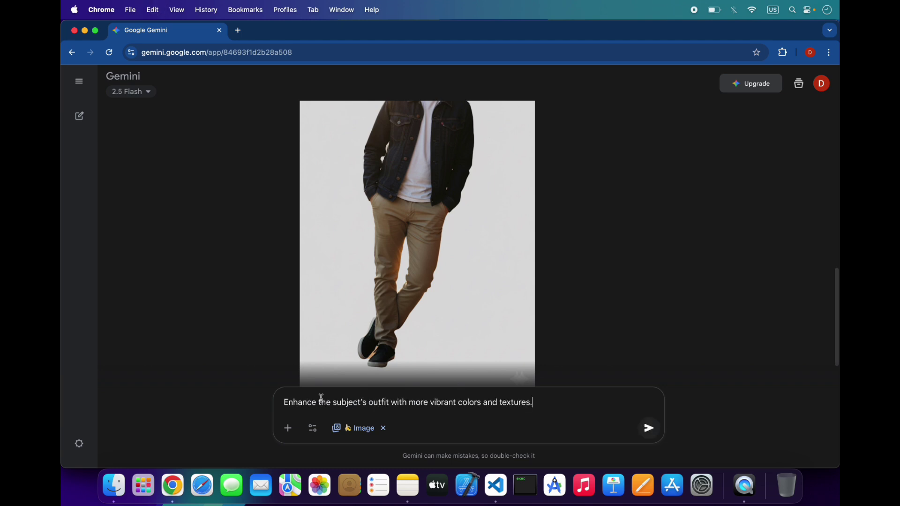
click(649, 428)
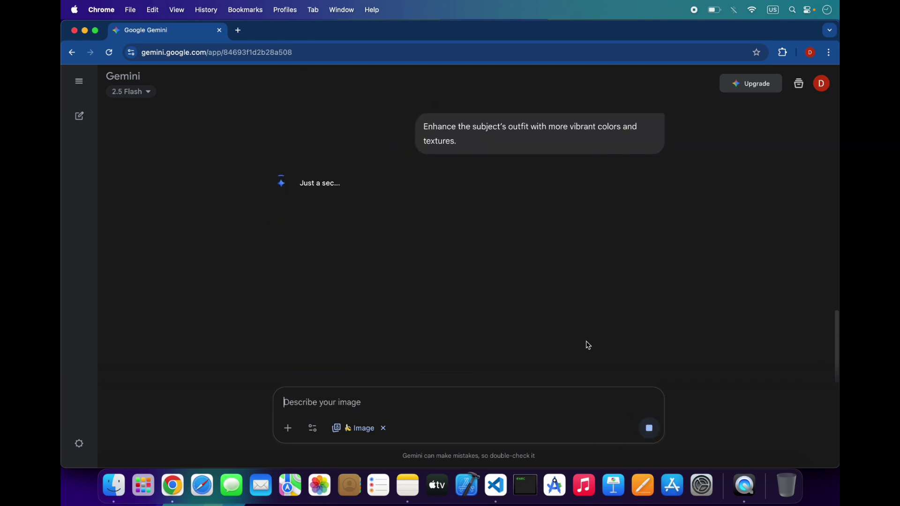
Step: Select the golden-hour mountain background prompt in the note
click(409, 482)
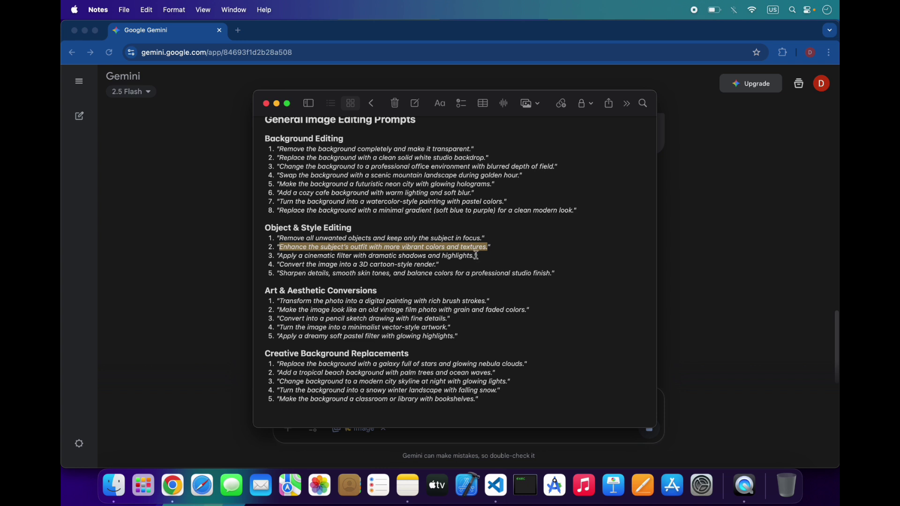
drag(476, 257, 281, 259)
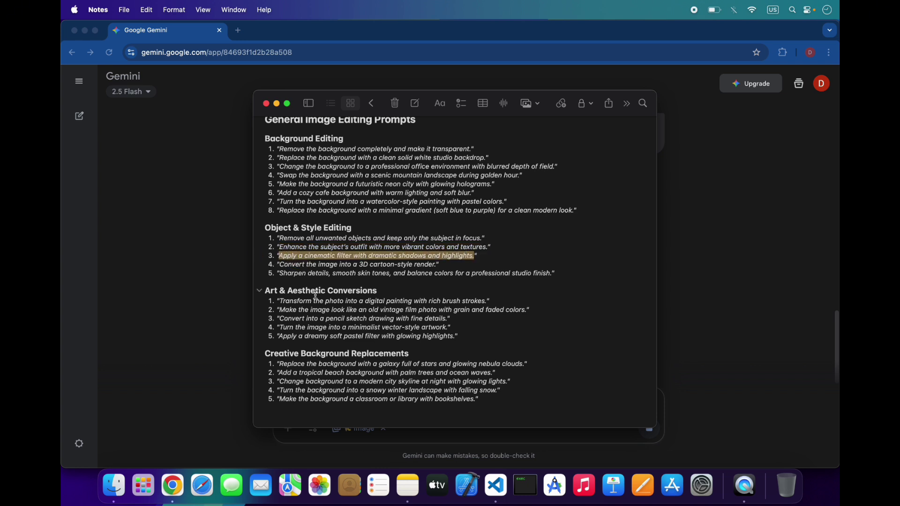
scroll(315, 295, up, 2)
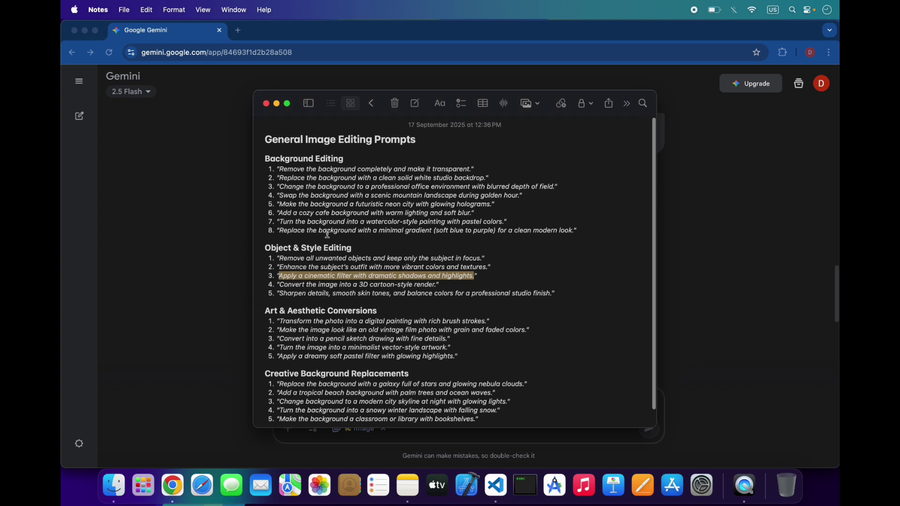
drag(281, 196, 519, 197)
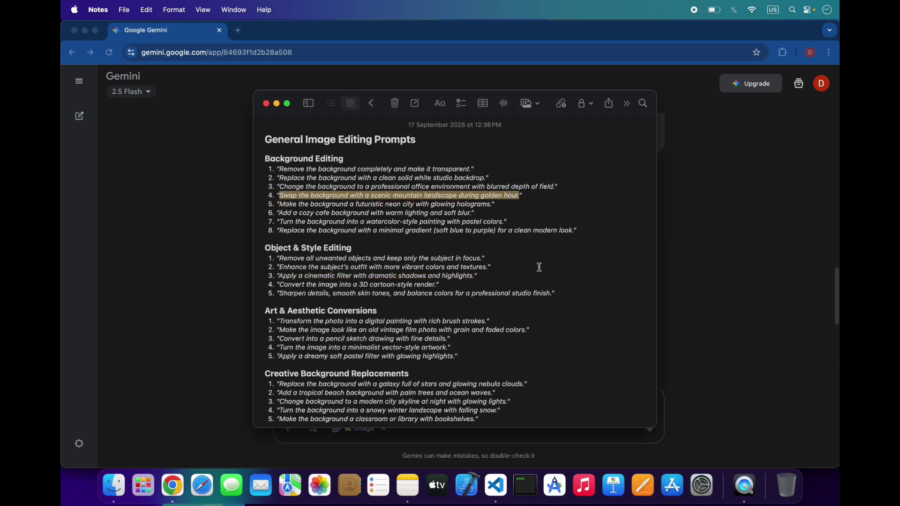
Step: Review the outfit result in Gemini and focus the message box
click(756, 194)
scroll(500, 301, down, 5)
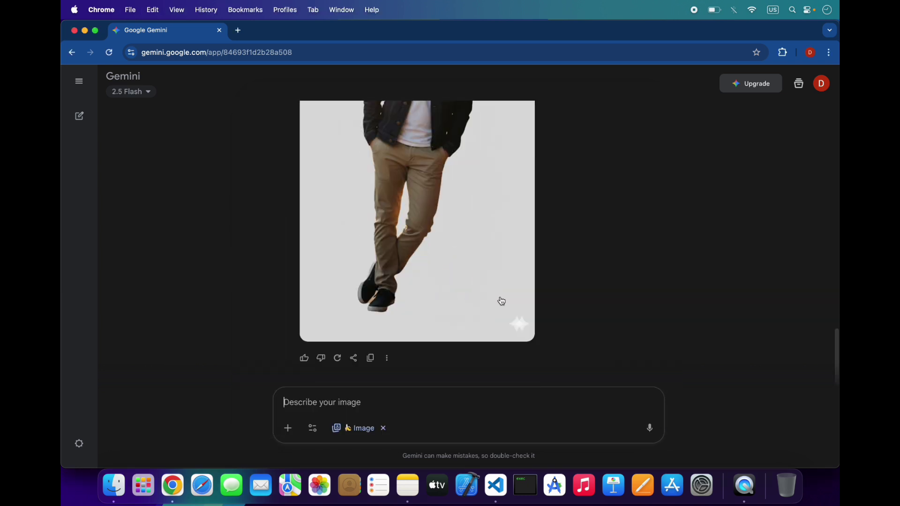
scroll(502, 301, up, 5)
scroll(502, 301, up, 1)
scroll(502, 301, up, 1)
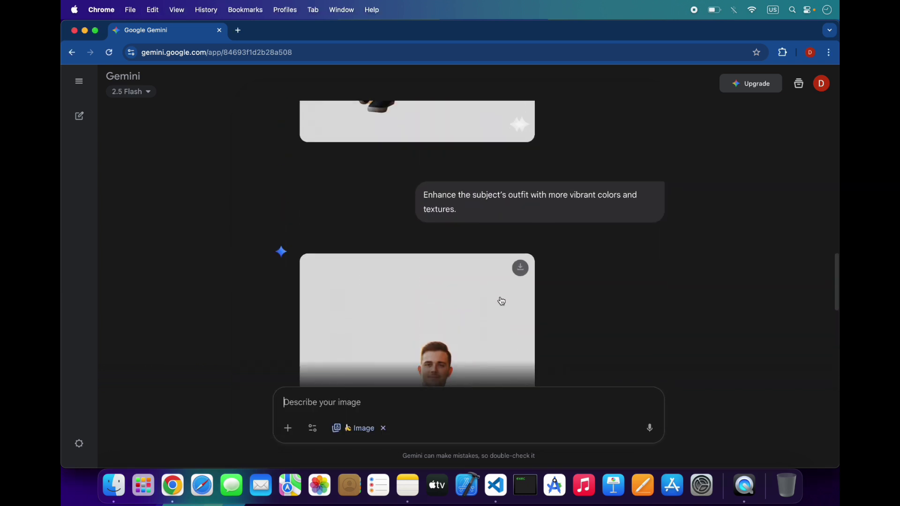
scroll(502, 301, down, 6)
scroll(501, 301, up, 2)
scroll(502, 301, up, 10)
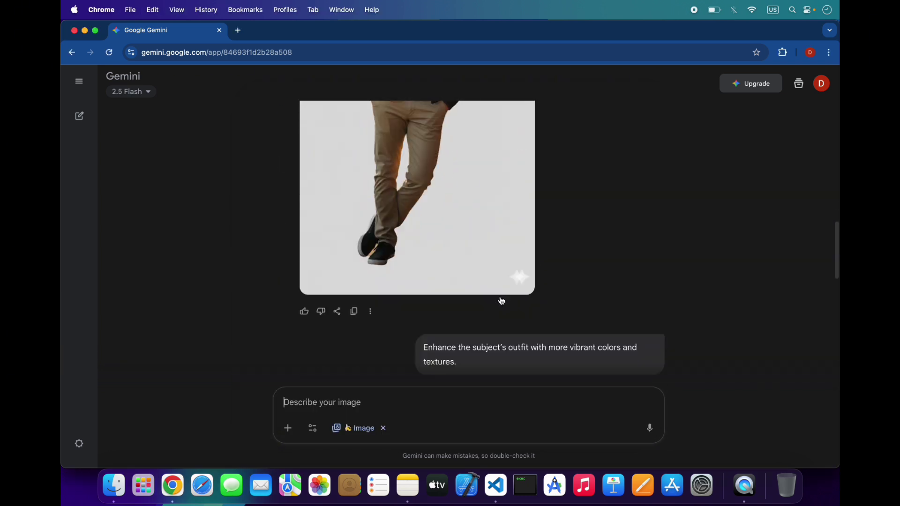
scroll(502, 301, down, 10)
scroll(502, 301, up, 6)
scroll(502, 301, up, 5)
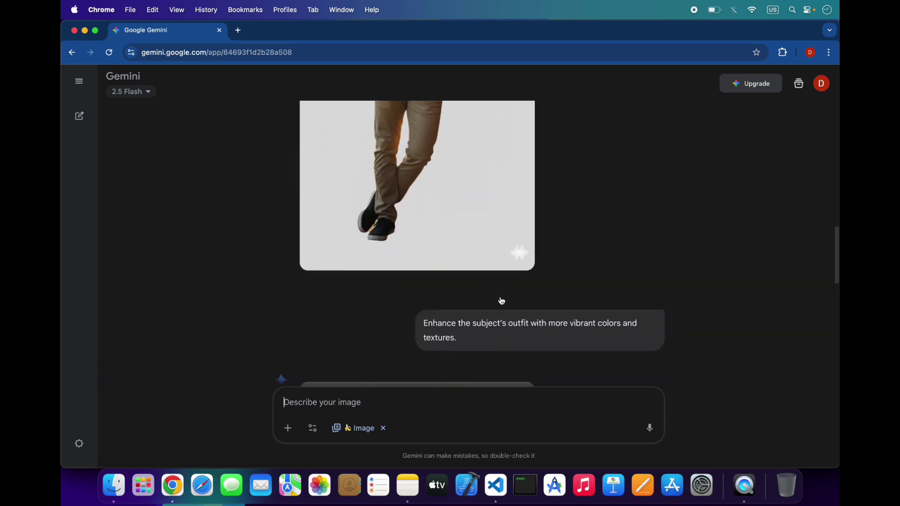
scroll(502, 301, down, 8)
scroll(502, 301, down, 5)
click(448, 420)
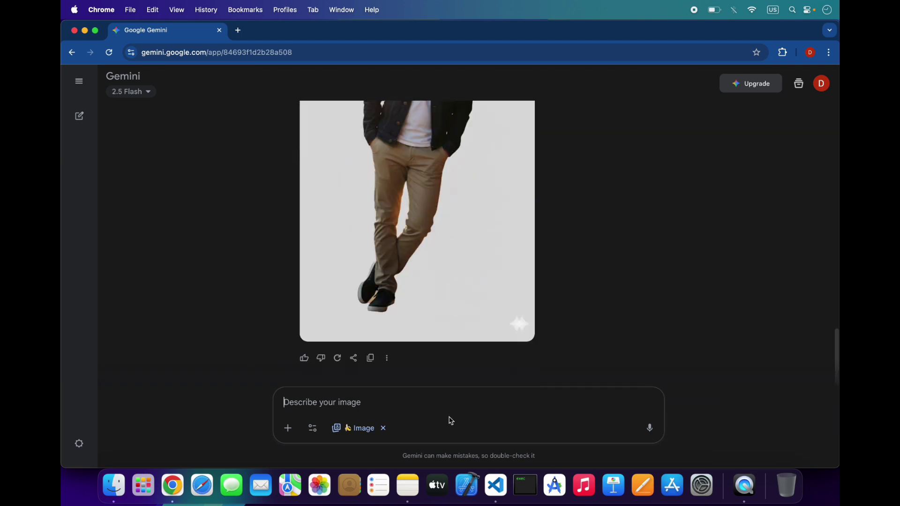
Step: Send the golden-hour mountain background prompt
key(super+v)
key(Return)
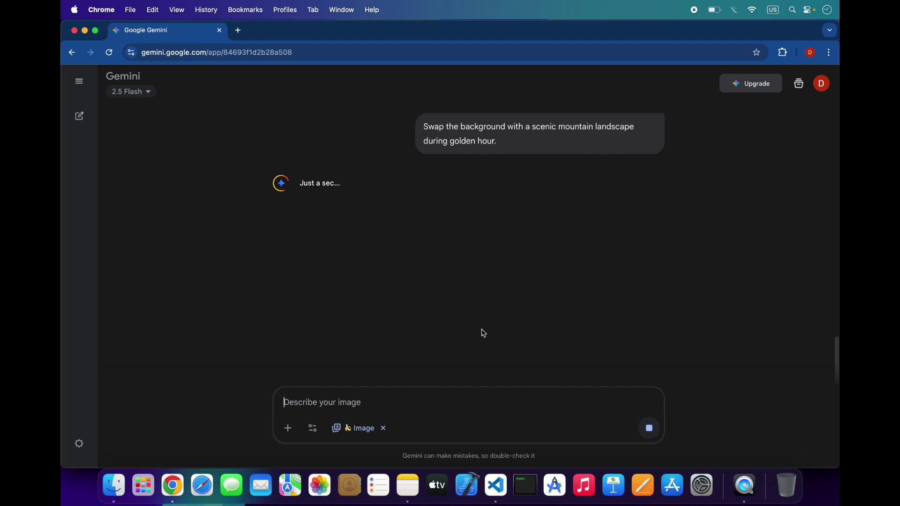
click(496, 486)
click(688, 257)
Step: Take the cinematic filter prompt from the note and send it to Gemini
click(408, 486)
click(404, 393)
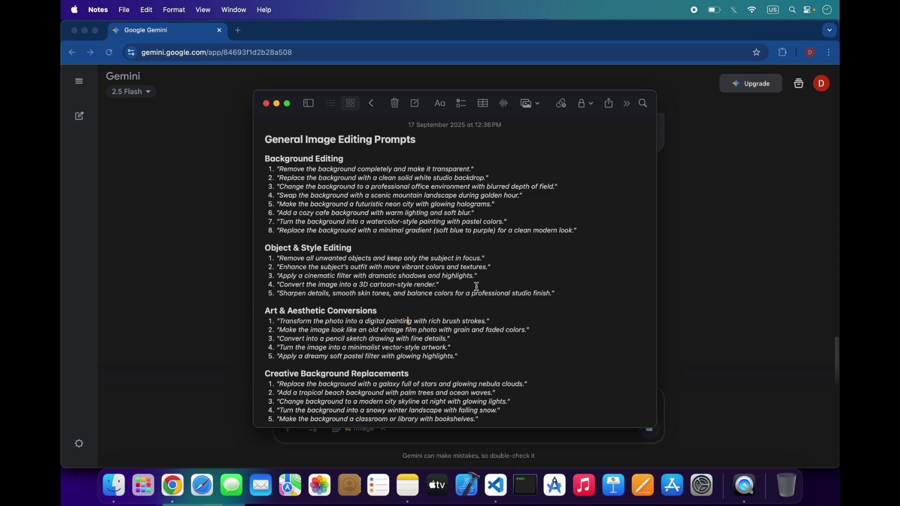
drag(475, 275, 280, 278)
key(super+c)
click(171, 313)
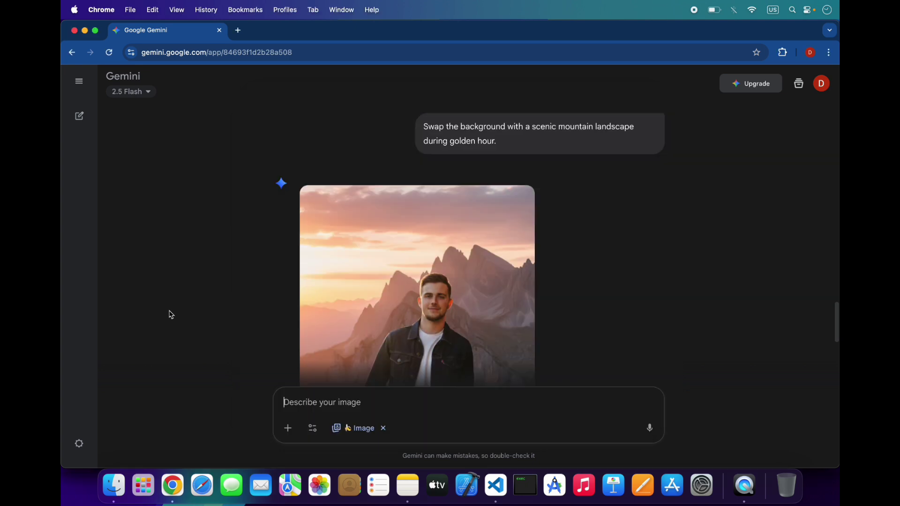
scroll(170, 314, down, 5)
scroll(334, 340, down, 3)
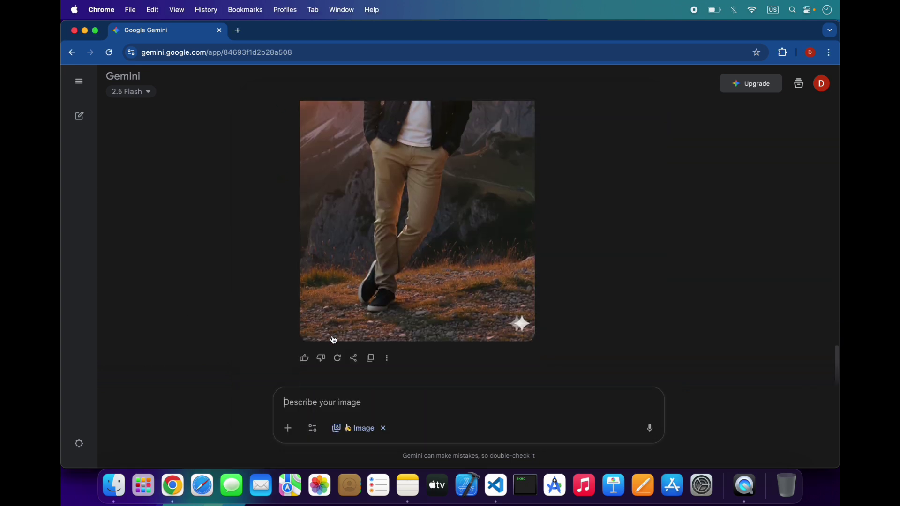
key(super+v)
key(Return)
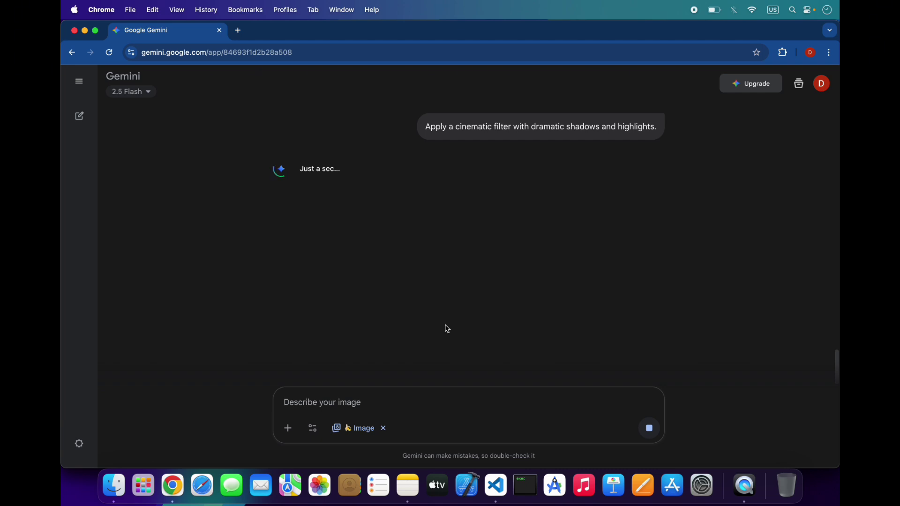
Step: Review the cinematic-filtered mountain portrait in Gemini
scroll(527, 223, up, 5)
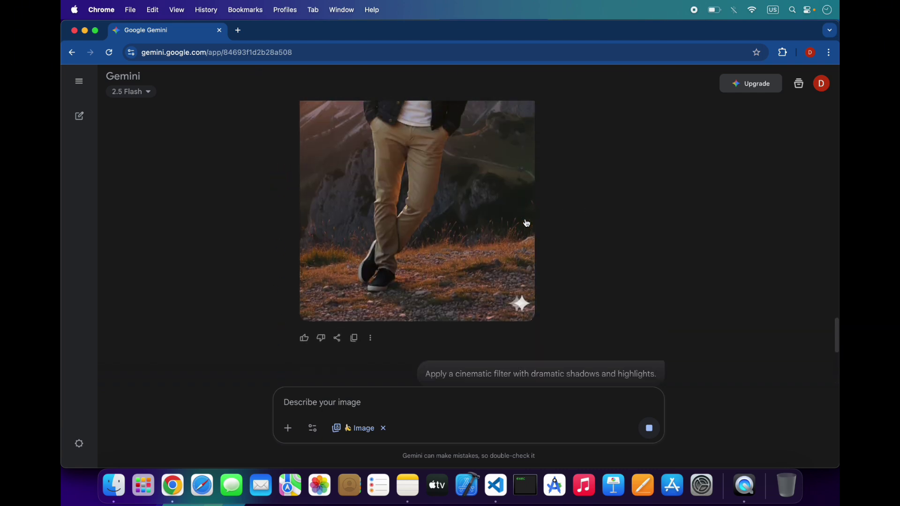
scroll(527, 223, up, 2)
scroll(527, 223, down, 7)
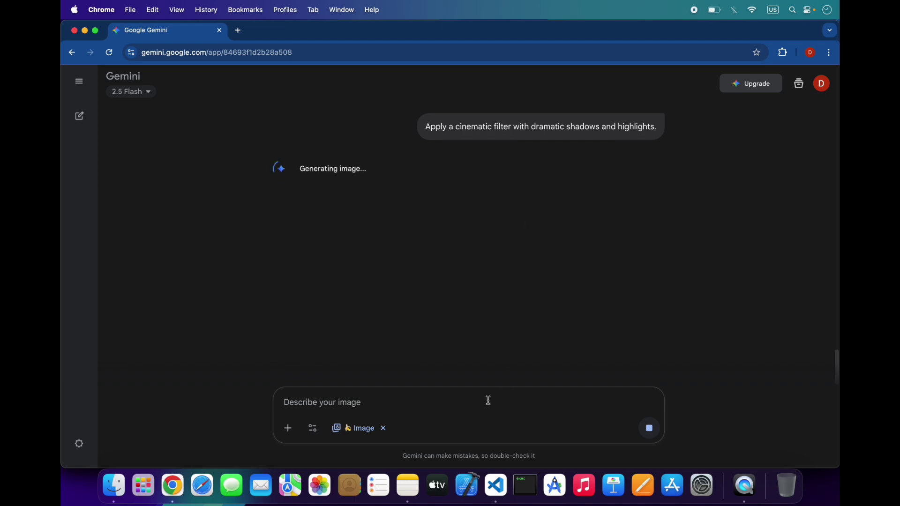
click(501, 489)
click(718, 265)
Step: Select the 3D cartoon-style render prompt in the note and return to the Gemini result
click(406, 496)
scroll(415, 281, down, 2)
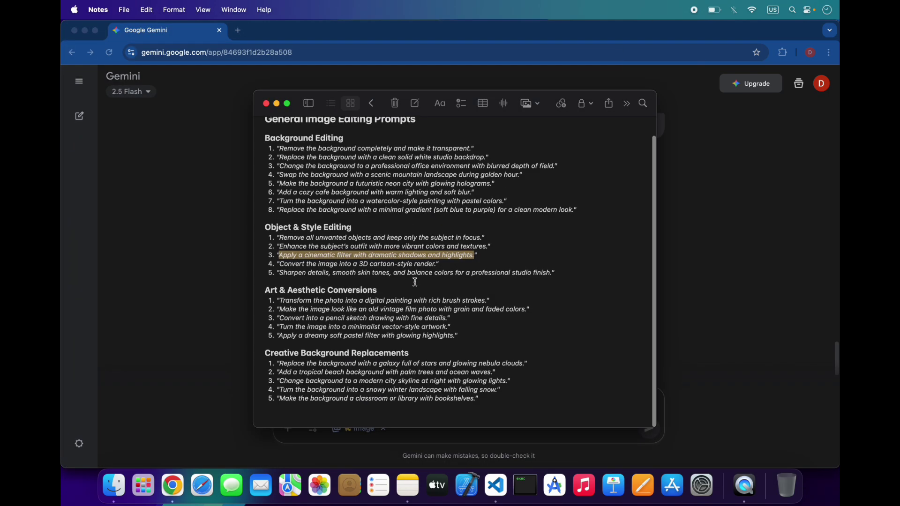
click(414, 281)
drag(437, 264, 282, 266)
key(super+c)
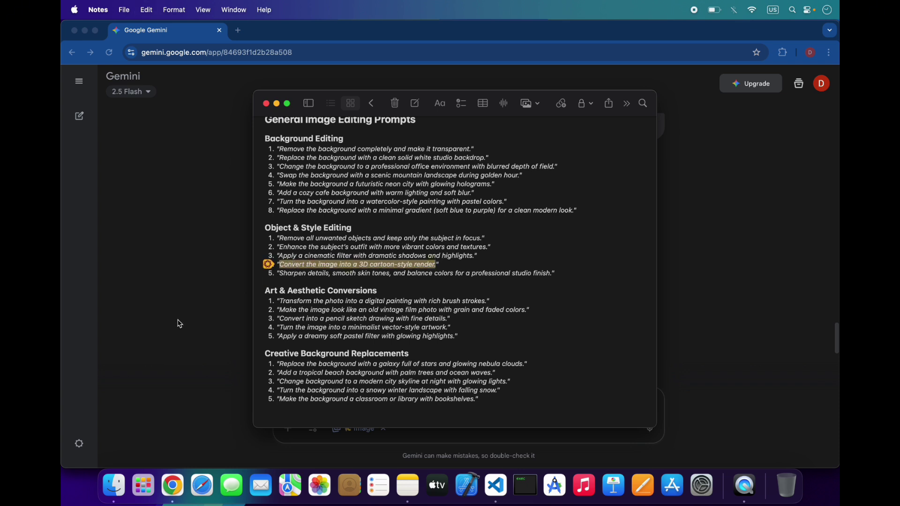
click(180, 324)
scroll(180, 323, down, 5)
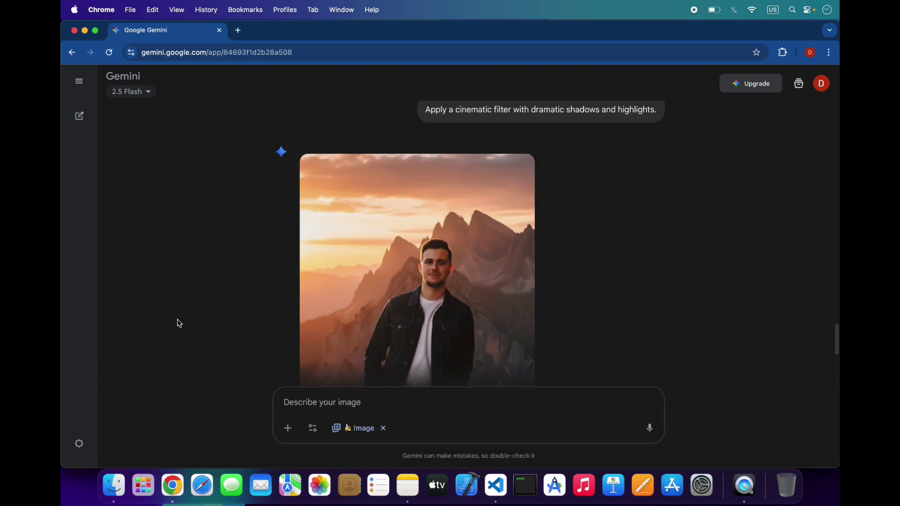
scroll(180, 324, up, 3)
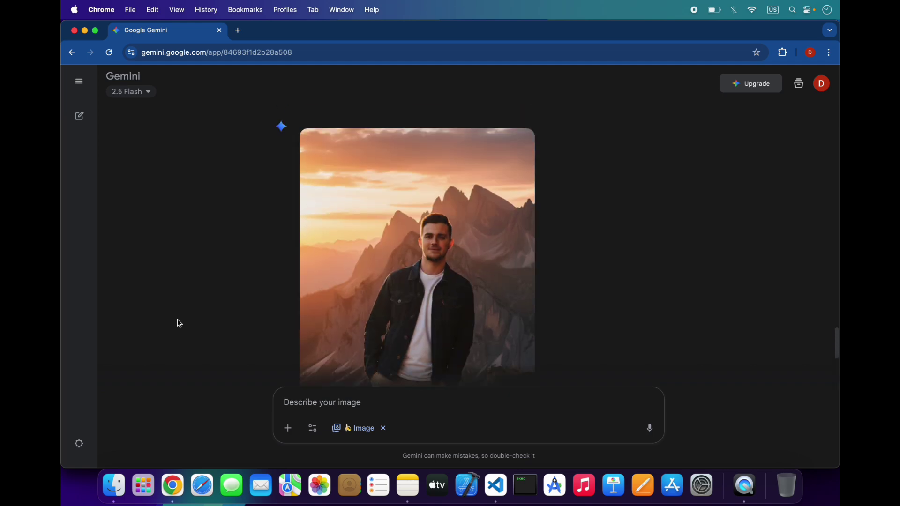
scroll(179, 323, up, 5)
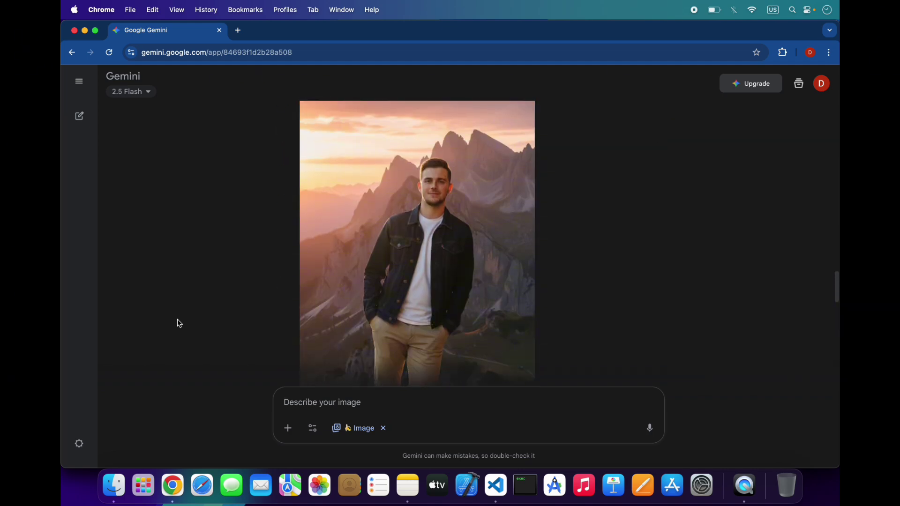
scroll(180, 323, down, 5)
scroll(180, 324, down, 1)
Step: Paste and send the 3D cartoon-style render prompt for the mountain portrait
key(super+v)
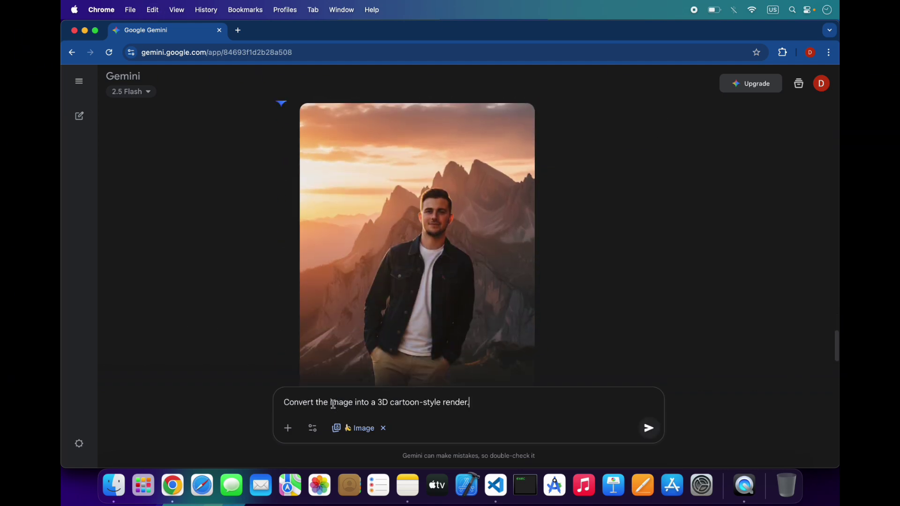
scroll(395, 331, down, 4)
key(Return)
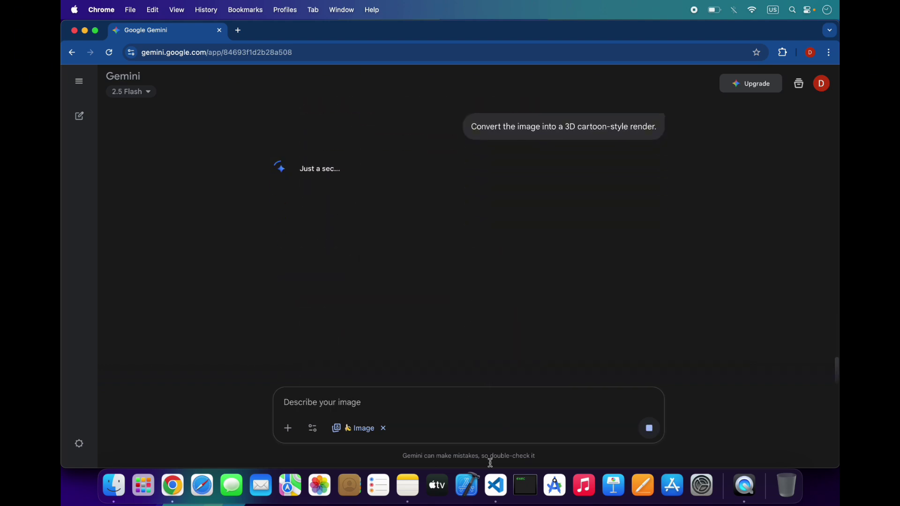
Step: Scroll through the cartoon result, then select the digital painting prompt in Notes
click(410, 478)
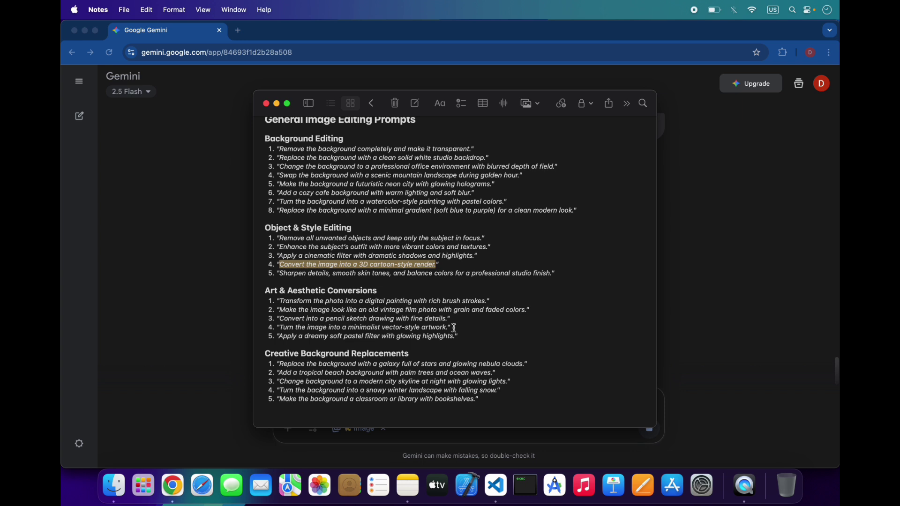
click(694, 260)
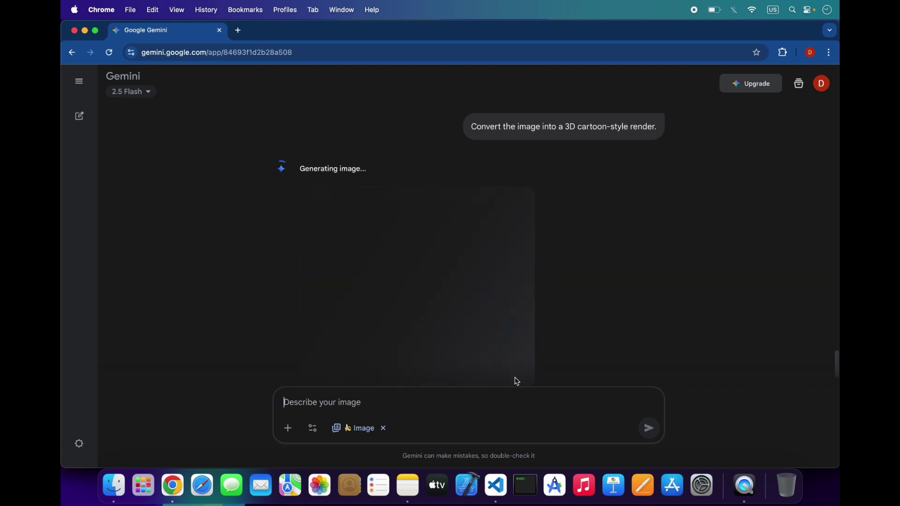
scroll(622, 295, down, 2)
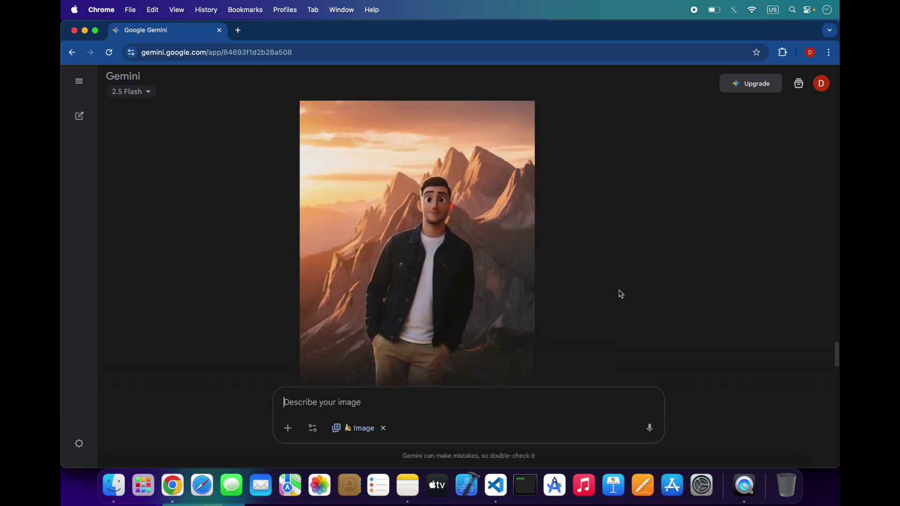
scroll(621, 294, down, 2)
scroll(622, 294, down, 2)
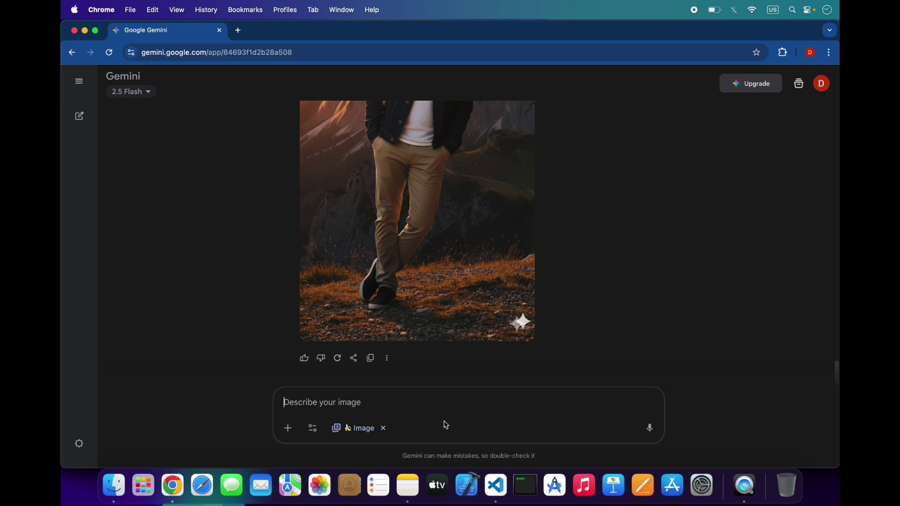
click(408, 485)
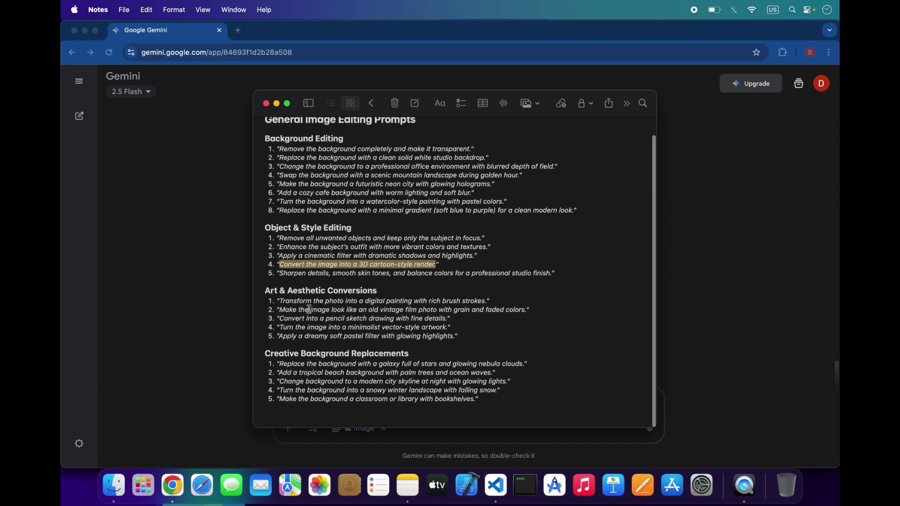
drag(280, 302, 488, 298)
key(super+c)
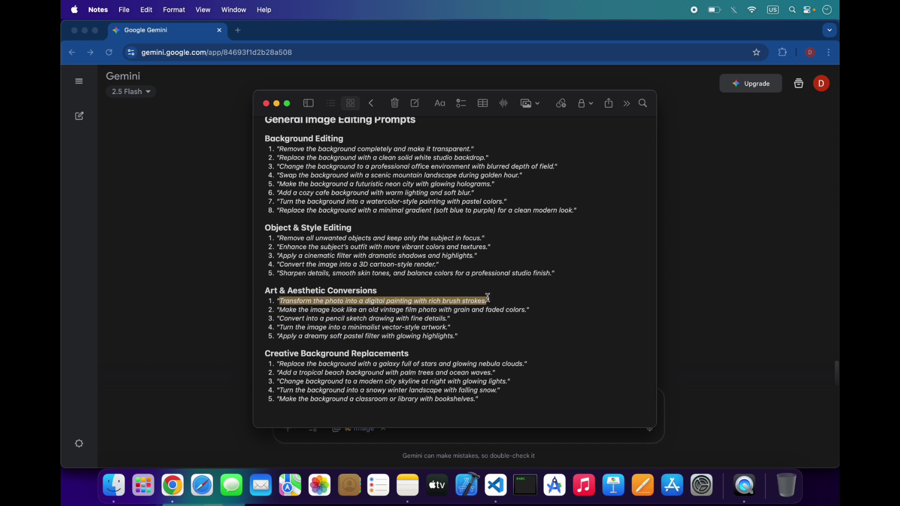
key(super+Tab)
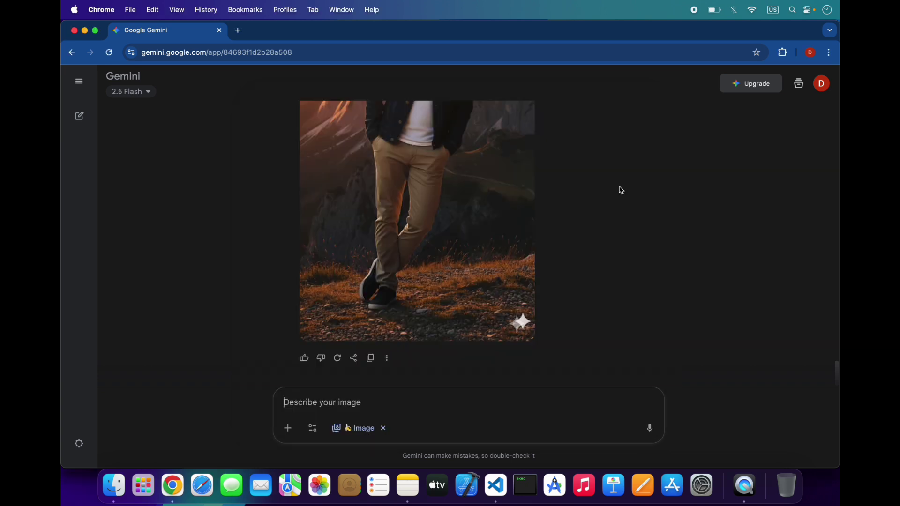
Step: Start a new chat, attach testing.png, and send the digital painting brush-strokes prompt
mouse_move(81, 120)
click(115, 118)
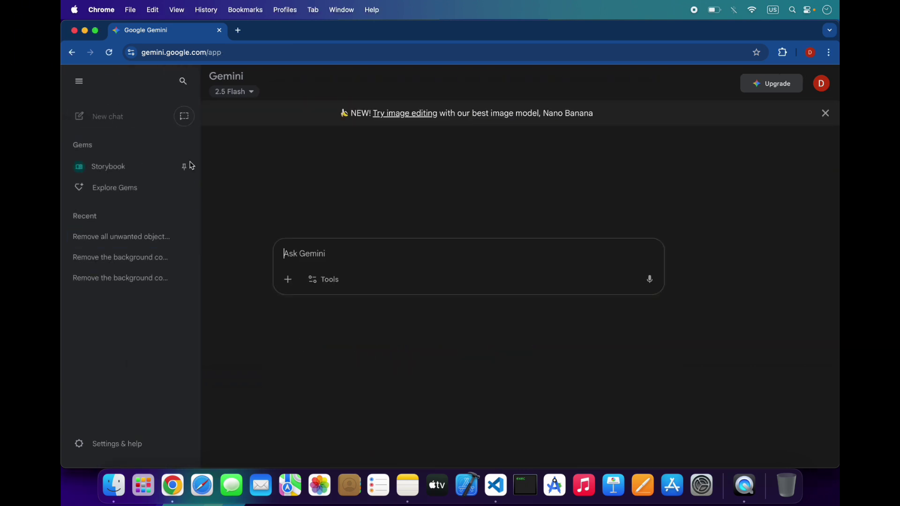
click(296, 283)
click(352, 232)
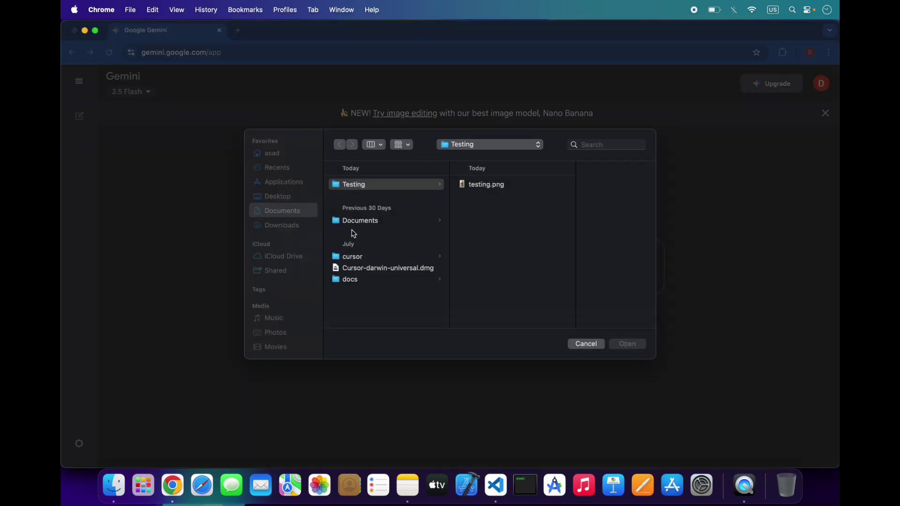
double_click(485, 186)
key(super+v)
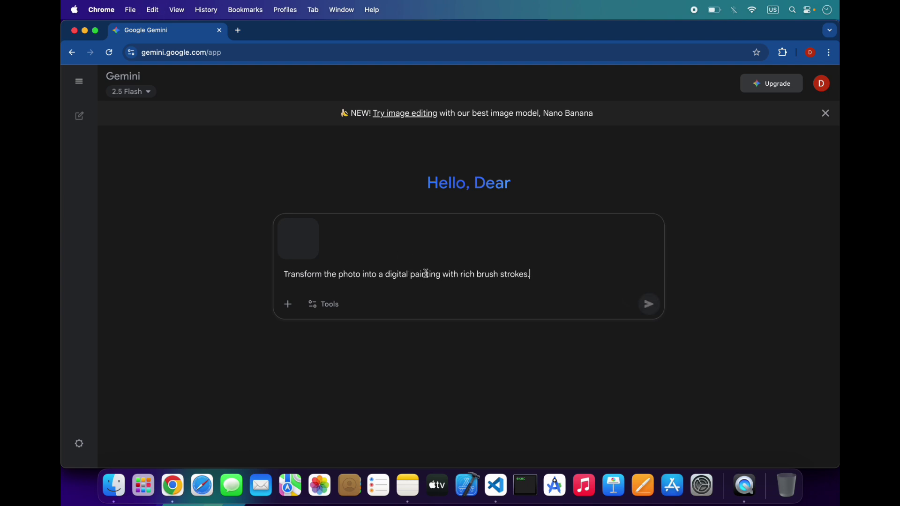
click(649, 305)
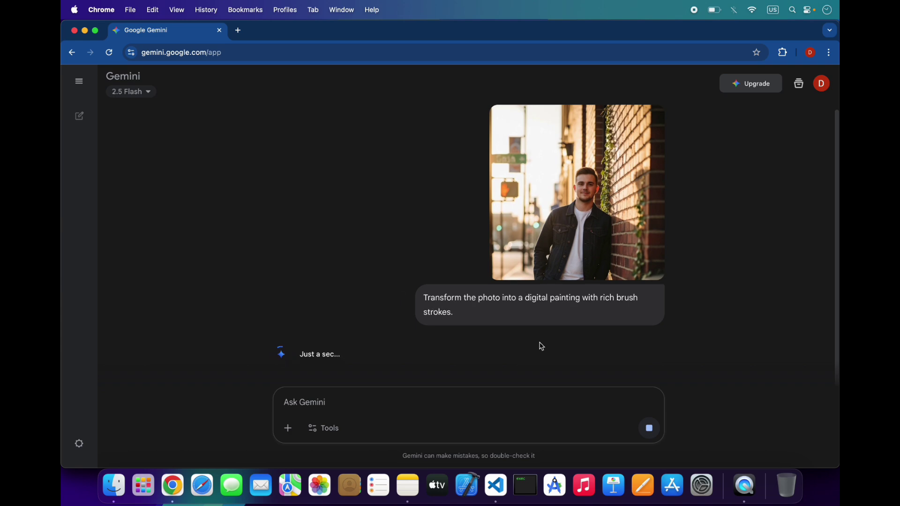
Step: Bring the prompts note back to the front and scroll through it
click(496, 487)
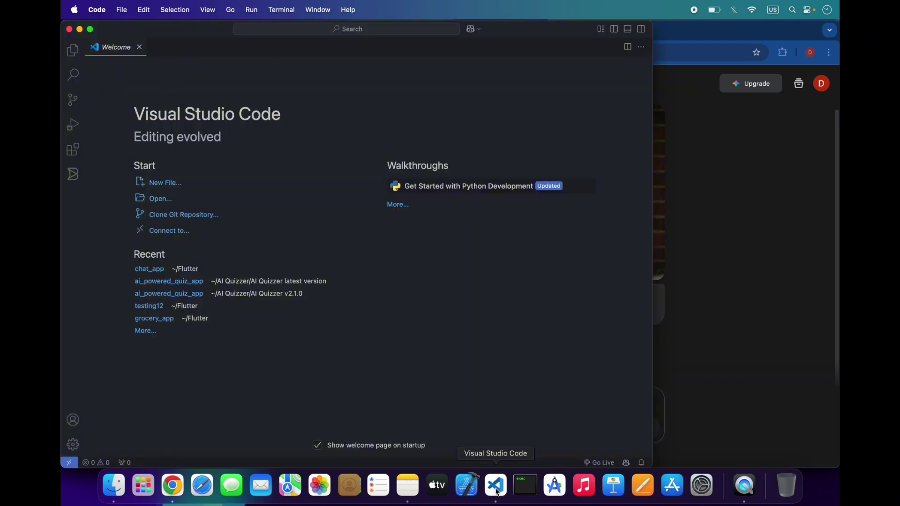
click(683, 304)
click(408, 488)
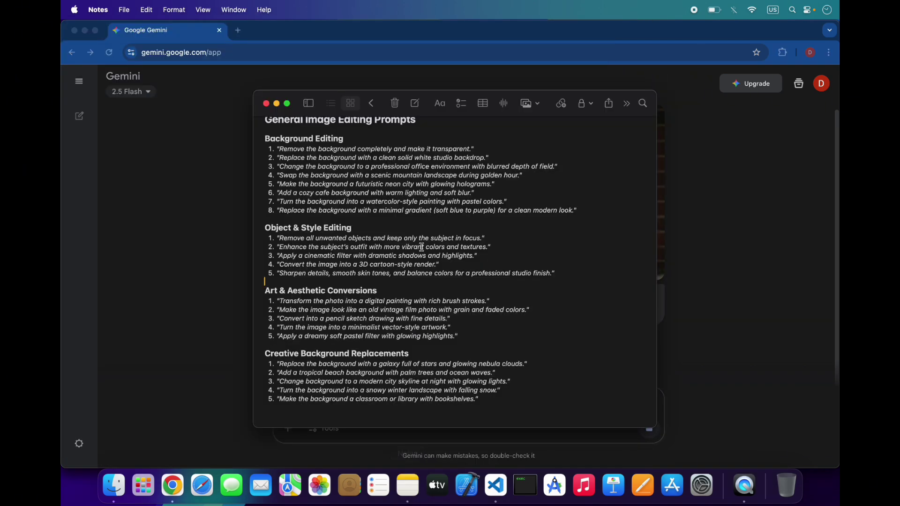
scroll(396, 287, up, 2)
scroll(389, 287, down, 2)
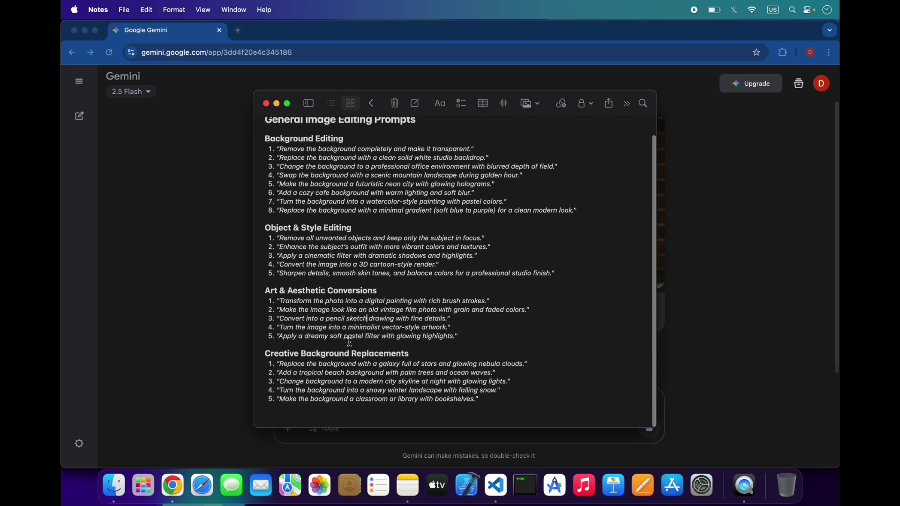
Step: Copy the vintage film photo prompt from Notes and send it in the Gemini chat
drag(522, 303, 278, 304)
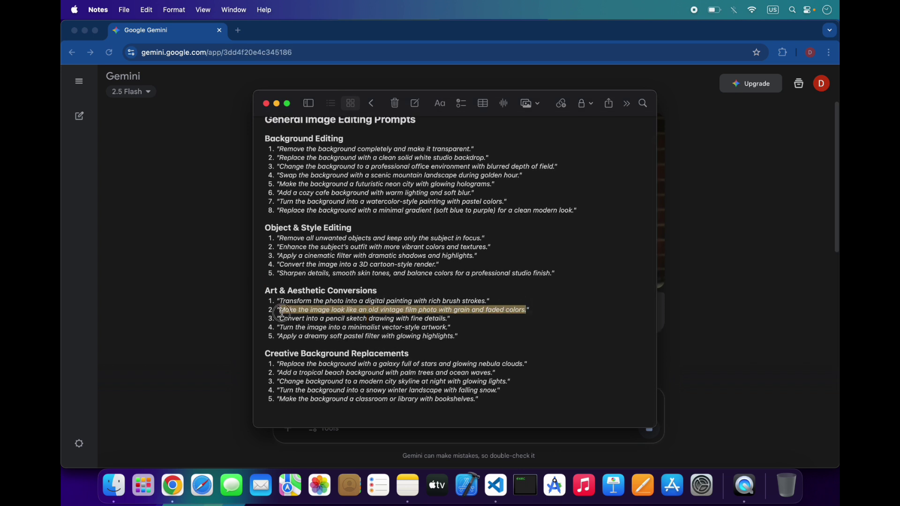
key(super+c)
click(208, 319)
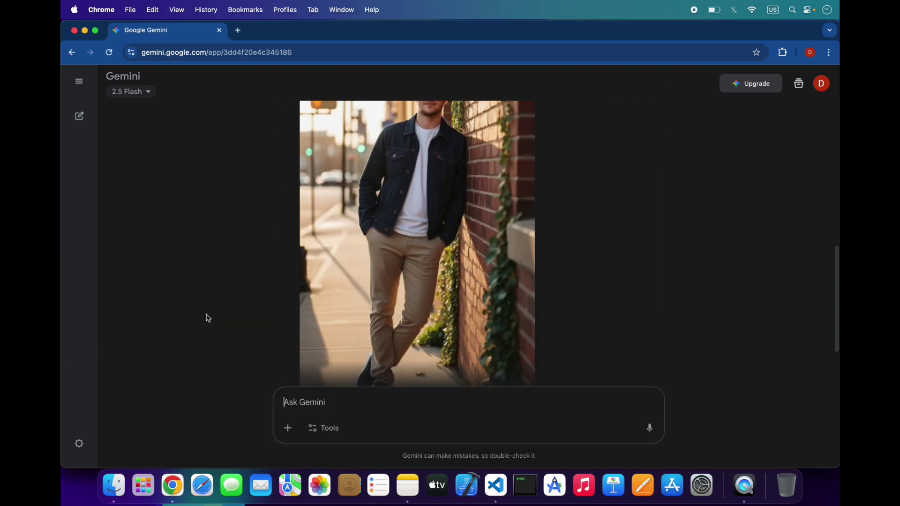
key(super+v)
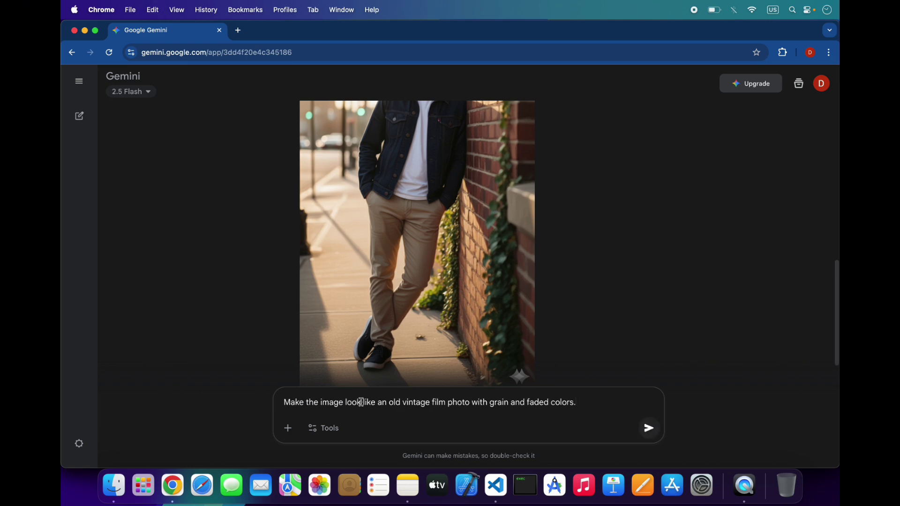
key(Return)
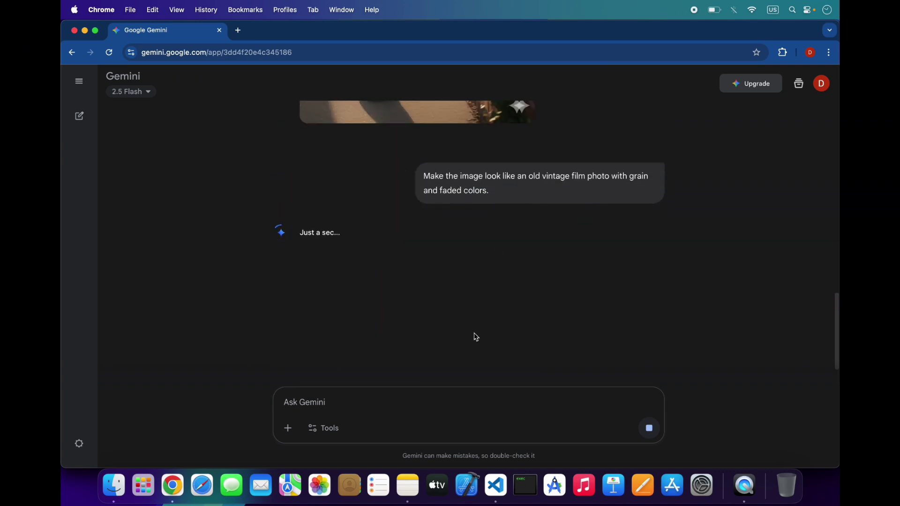
Step: Select the pencil sketch prompt in the prompts note and return to Gemini
click(496, 485)
click(712, 242)
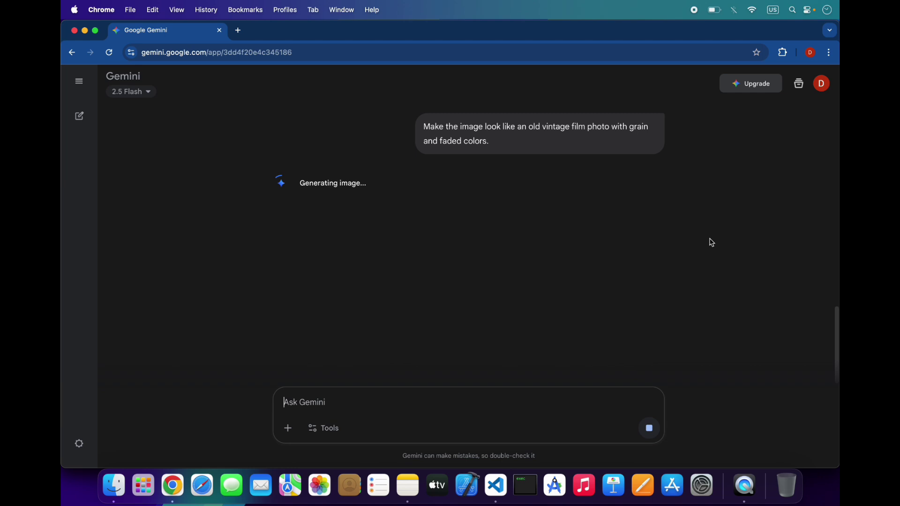
click(408, 486)
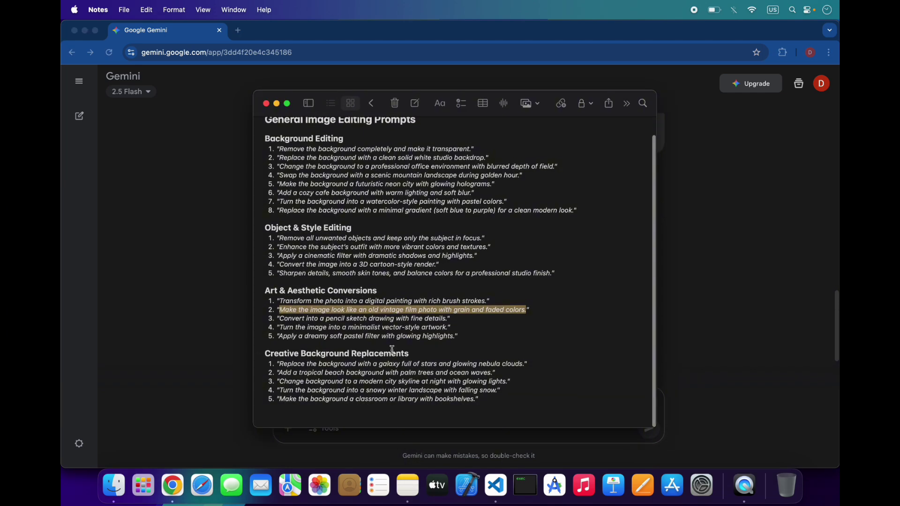
click(393, 351)
drag(446, 320, 280, 320)
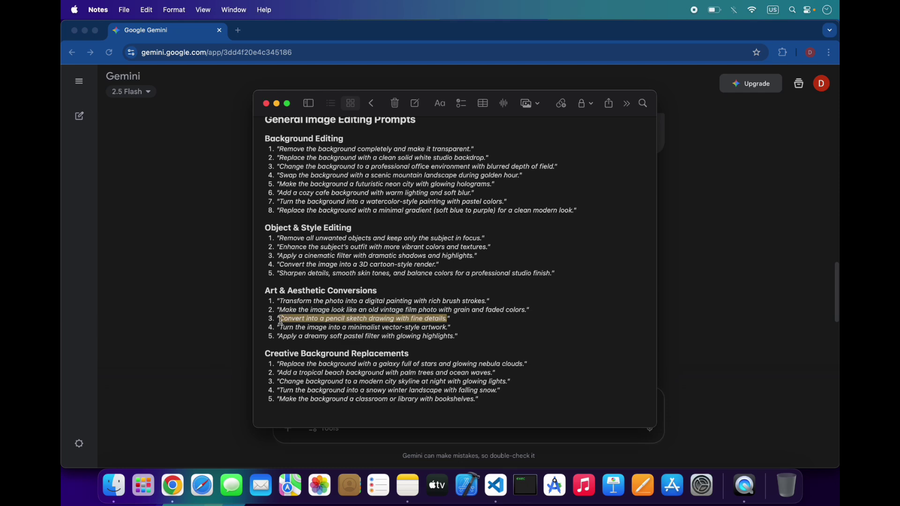
click(165, 325)
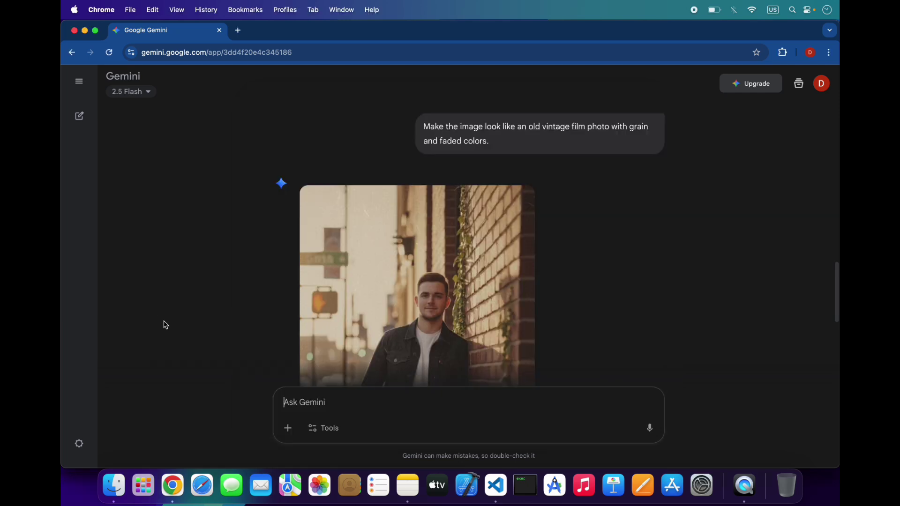
scroll(305, 276, down, 8)
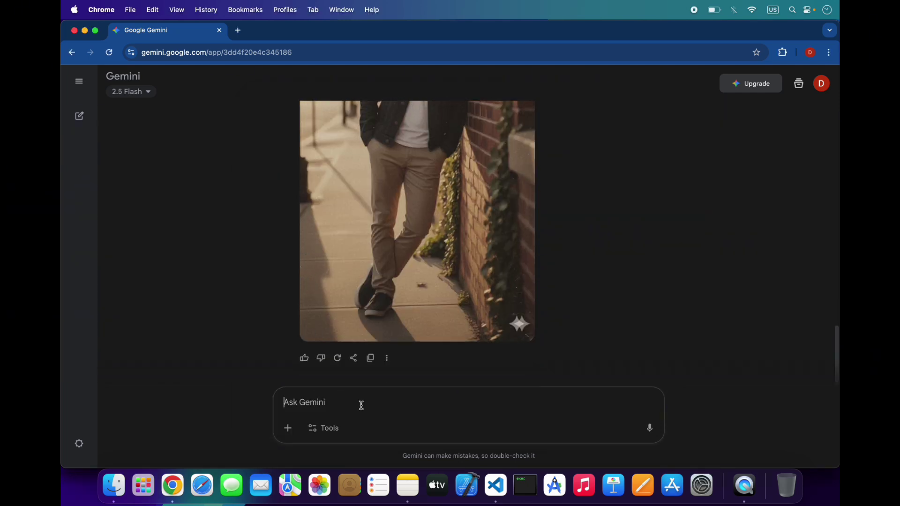
Step: Paste and send the pencil sketch prompt for the street photo
click(363, 406)
key(super+v)
key(Return)
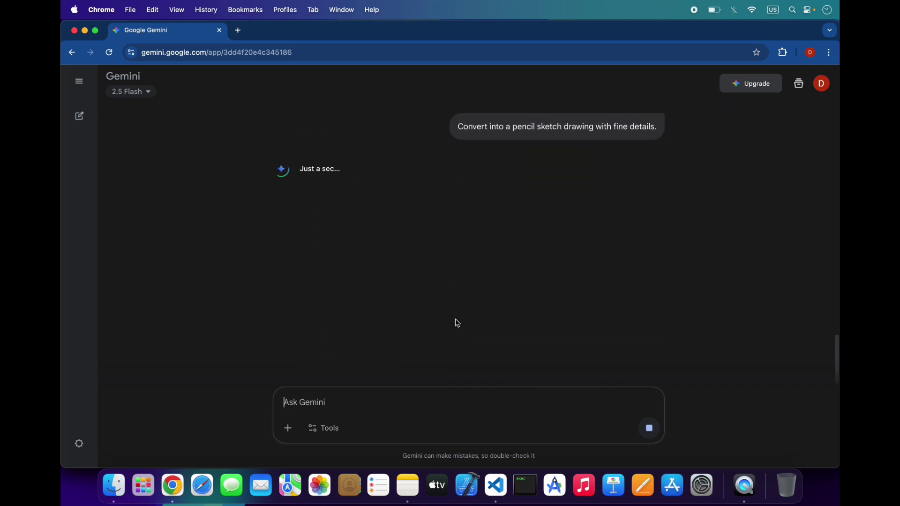
scroll(458, 323, up, 3)
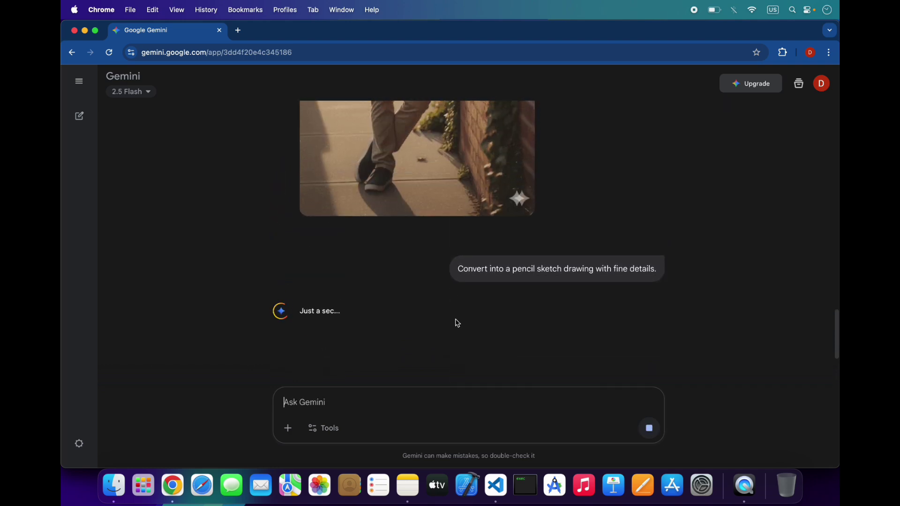
Step: Select the minimalist vector-style artwork prompt in Notes and return to Gemini
click(408, 485)
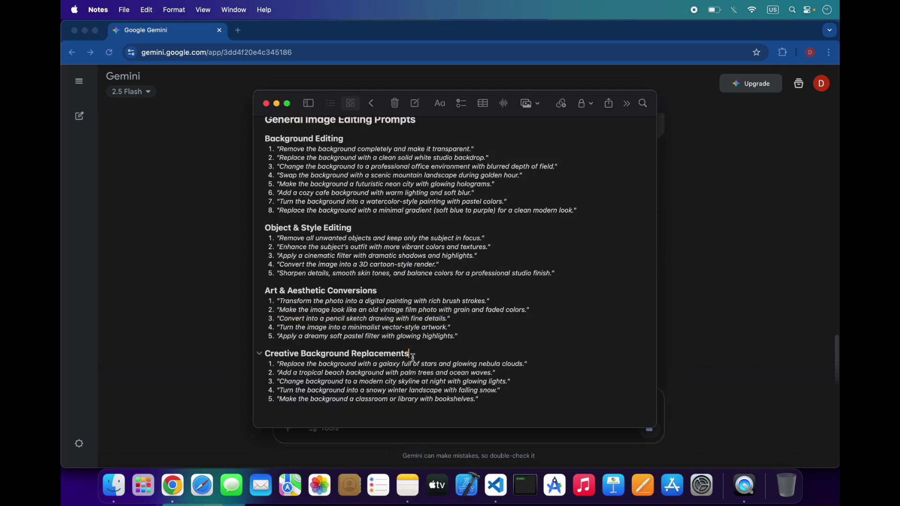
drag(448, 328, 280, 328)
click(169, 343)
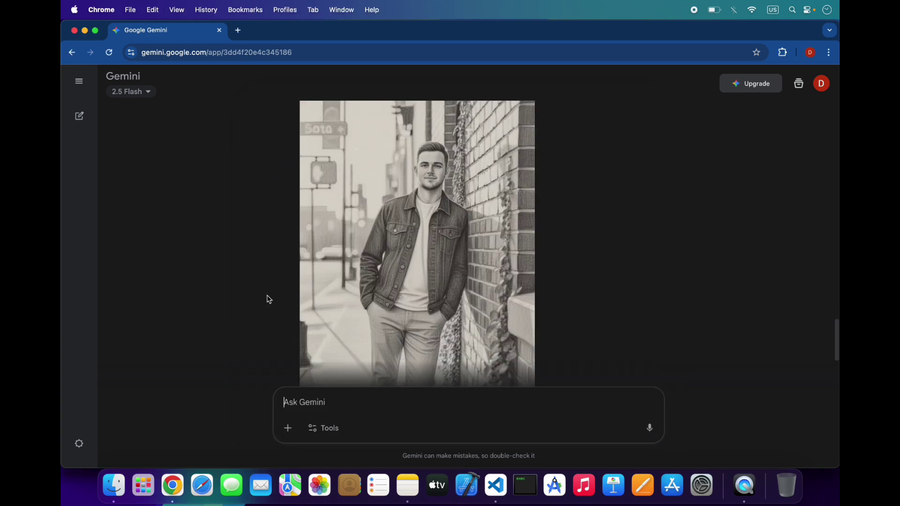
Step: Send the minimalist vector-style prompt and scroll through the generated artwork
key(super+v)
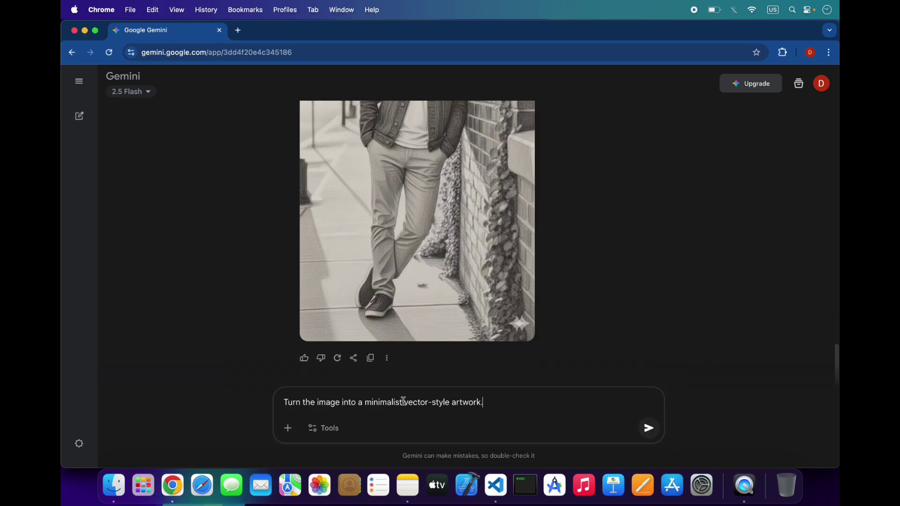
click(649, 428)
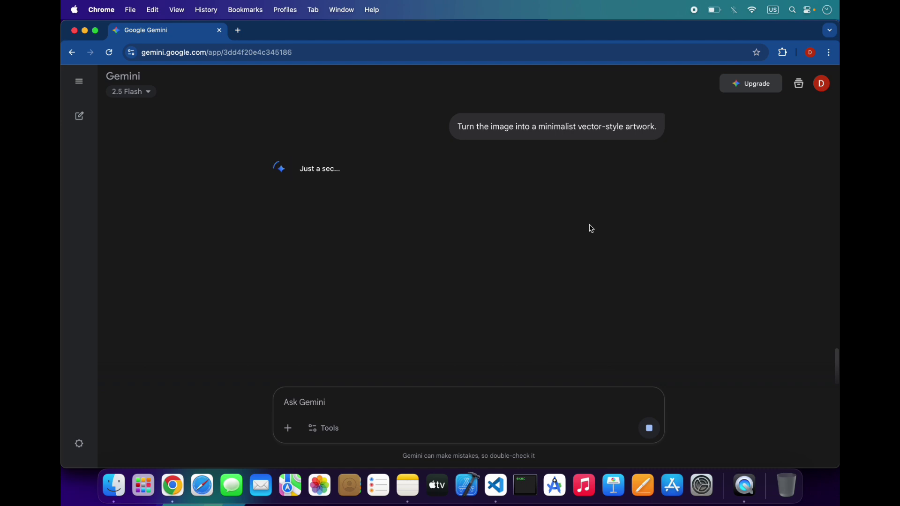
scroll(592, 228, up, 10)
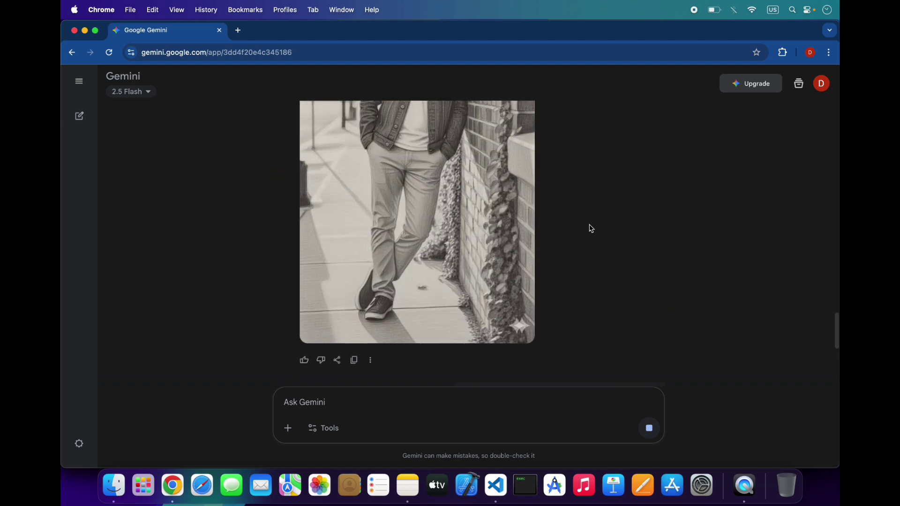
scroll(592, 228, down, 10)
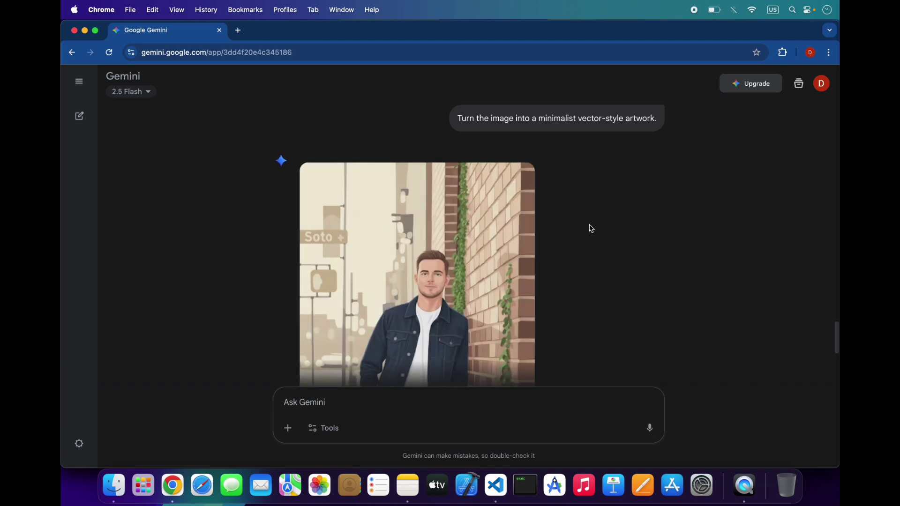
scroll(591, 228, down, 7)
scroll(592, 229, up, 5)
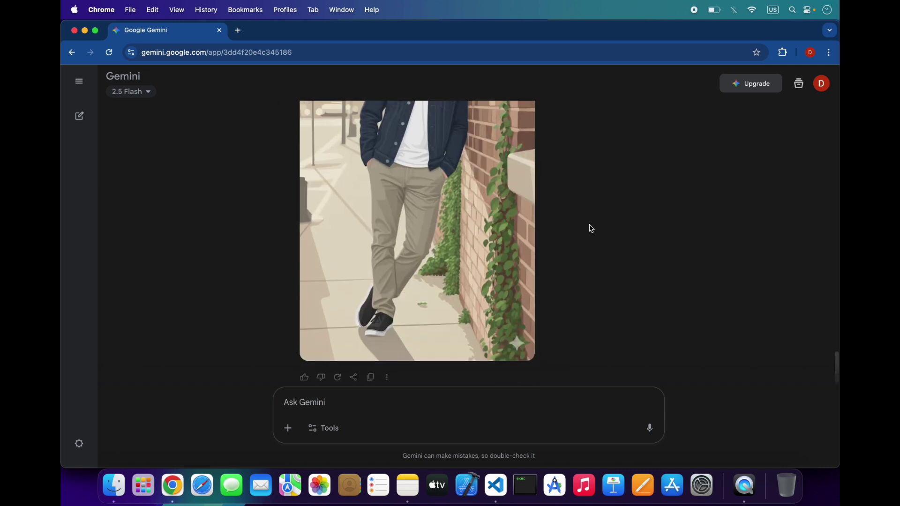
scroll(592, 228, up, 4)
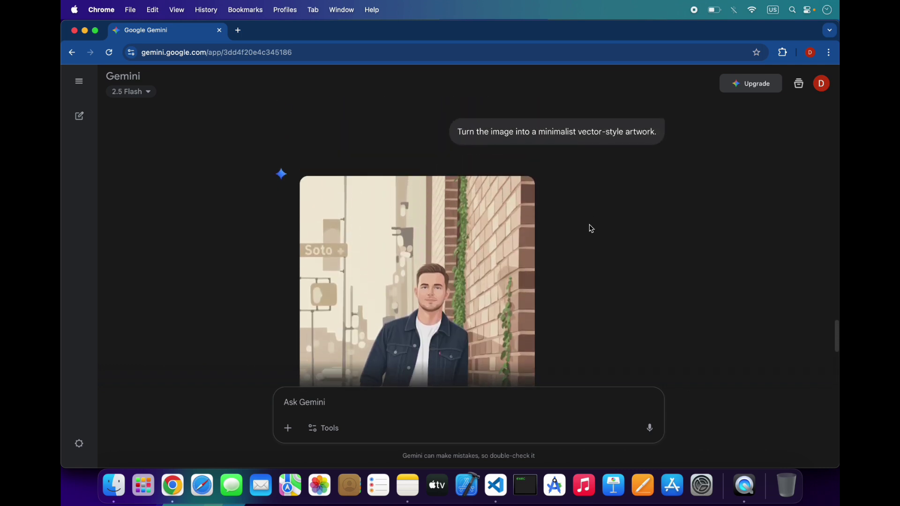
scroll(592, 228, down, 2)
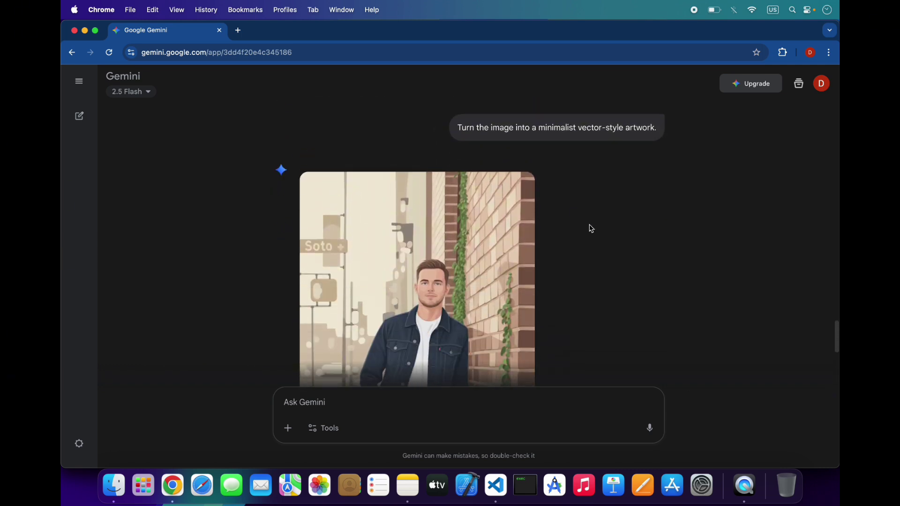
scroll(591, 229, down, 5)
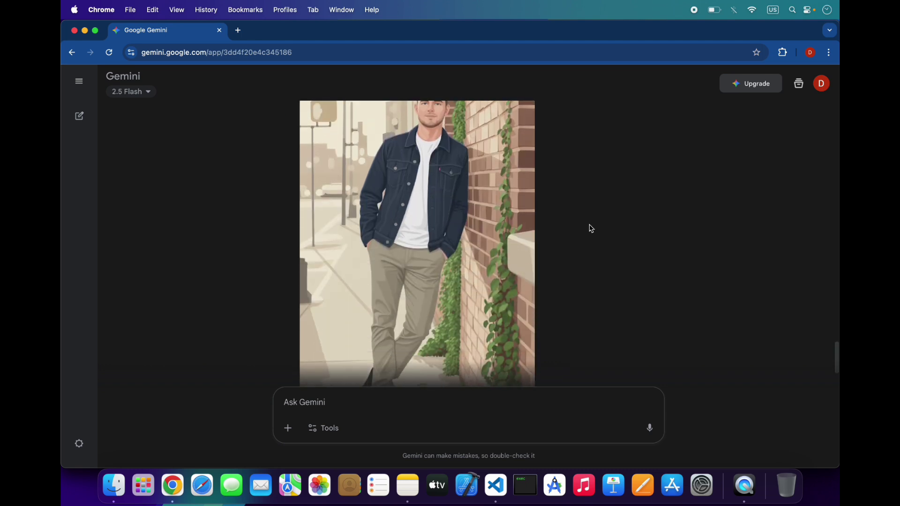
scroll(591, 229, down, 3)
Step: Copy the dreamy soft pastel filter prompt from Notes and send it in Gemini
click(407, 486)
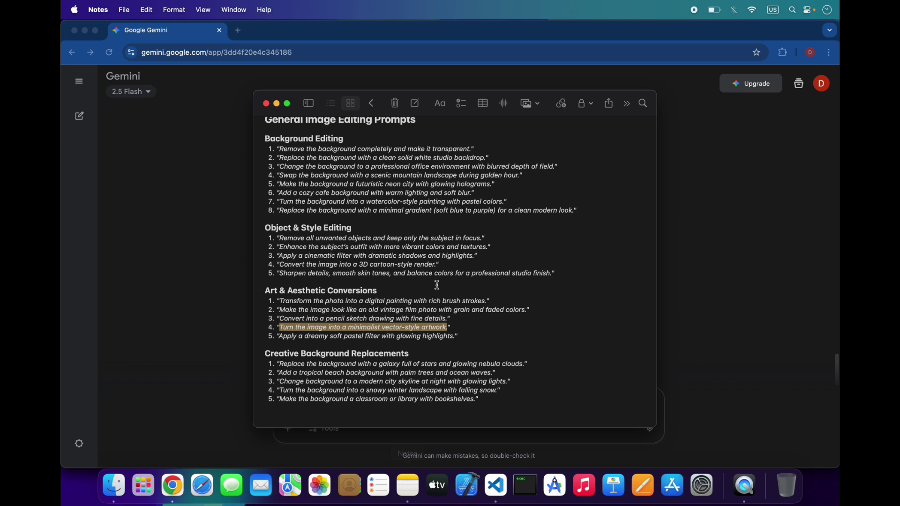
click(437, 343)
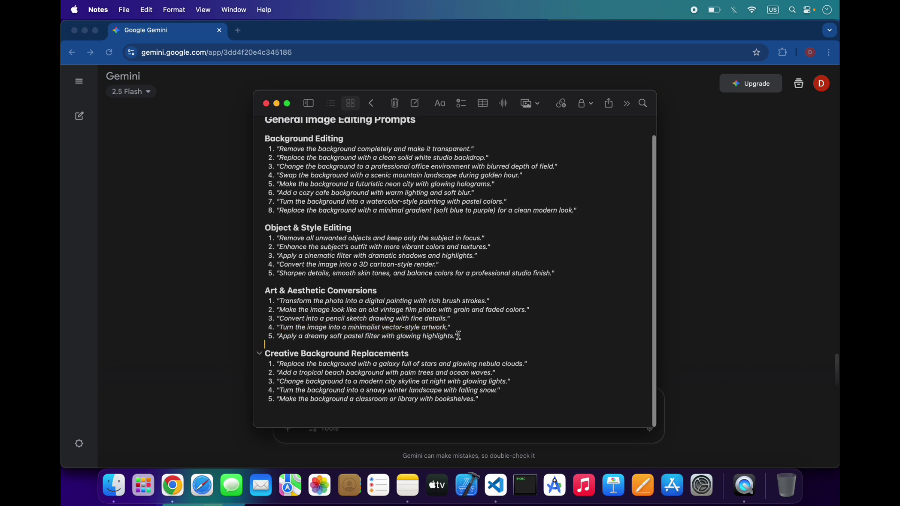
drag(456, 337, 280, 337)
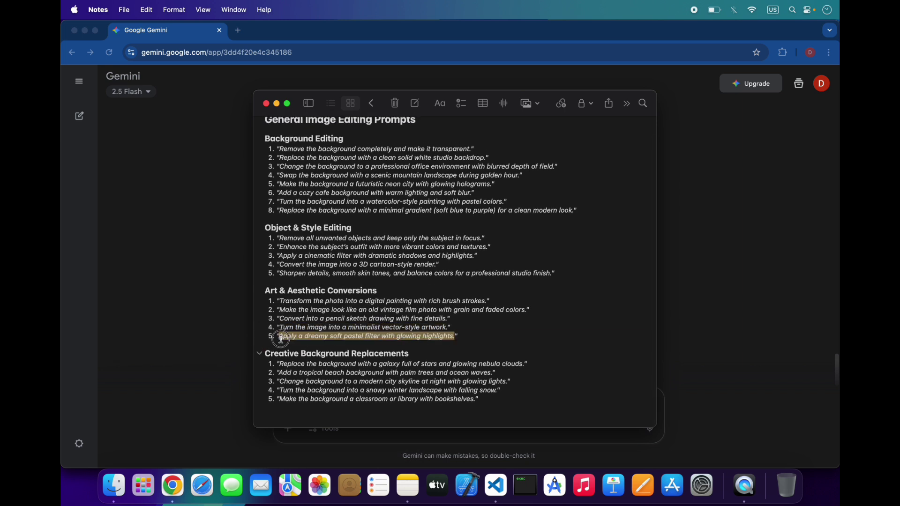
key(super+c)
click(756, 259)
click(476, 413)
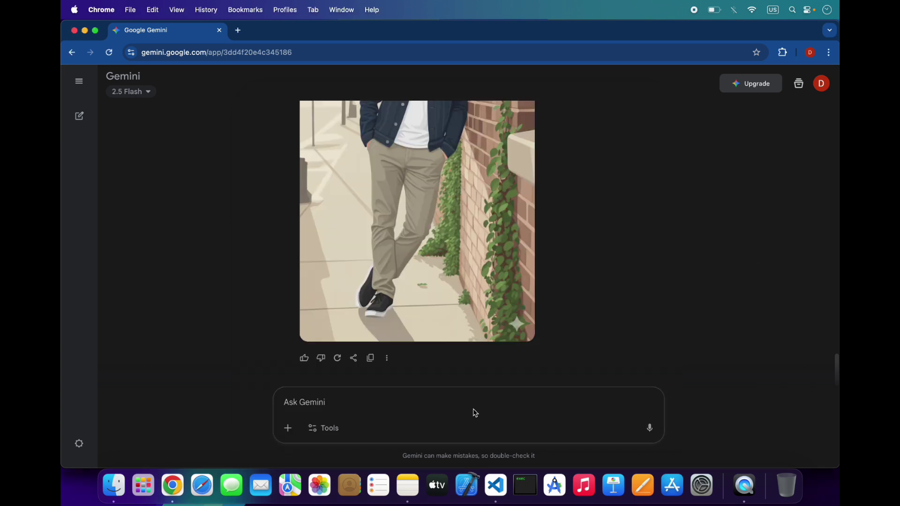
key(super+v)
key(Return)
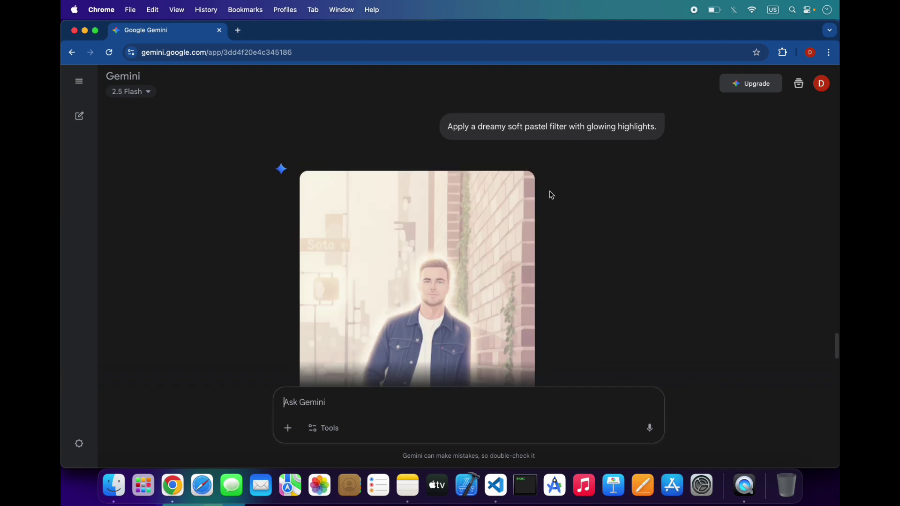
scroll(552, 195, down, 5)
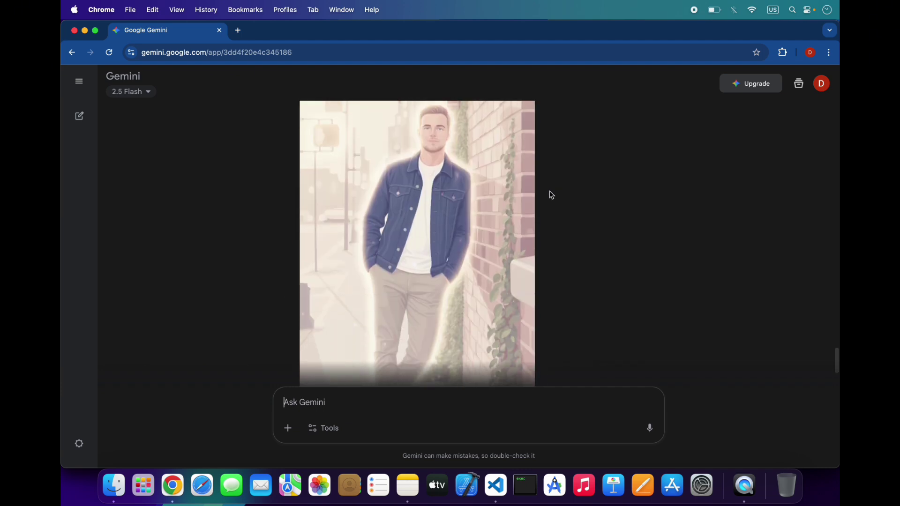
Step: Start a new empty chat and select a background prompt in the prompts note
click(90, 115)
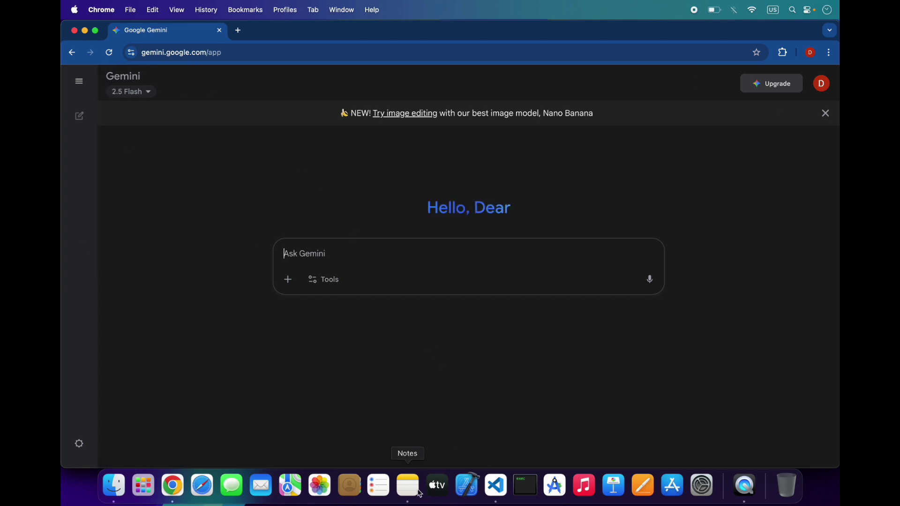
click(407, 485)
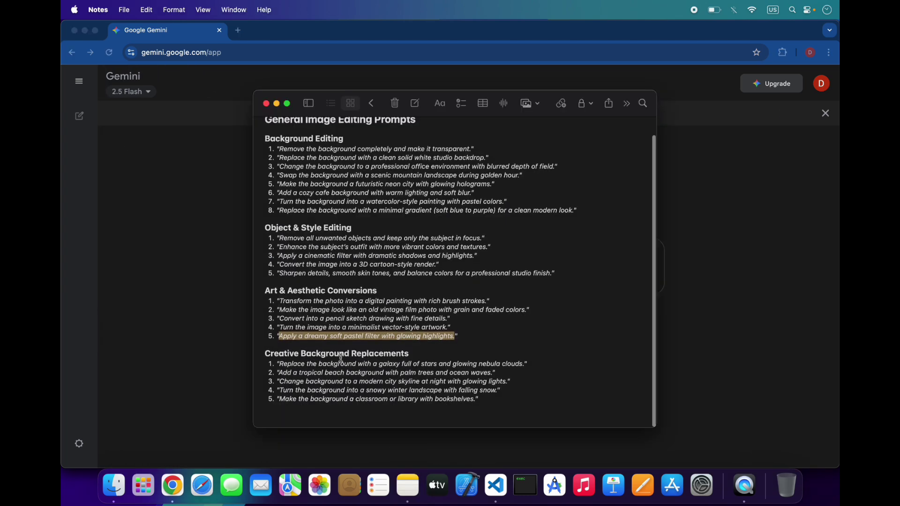
click(407, 377)
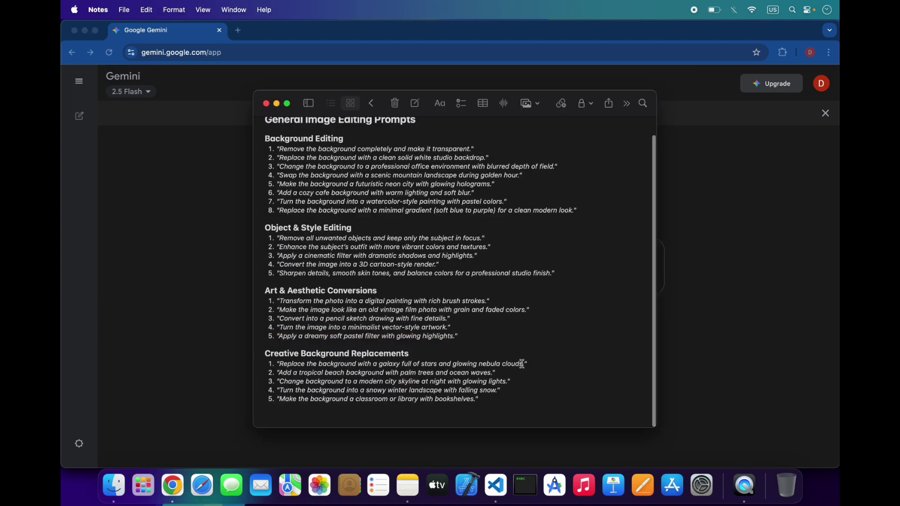
drag(525, 364, 279, 365)
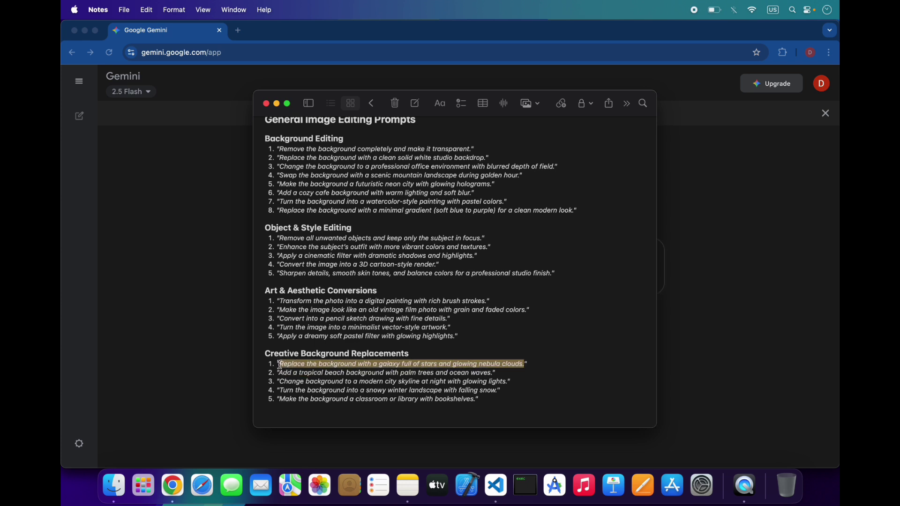
click(191, 355)
Step: Enter the galaxy-and-nebula background prompt, attach testing.png, and send it
click(415, 248)
key(super+v)
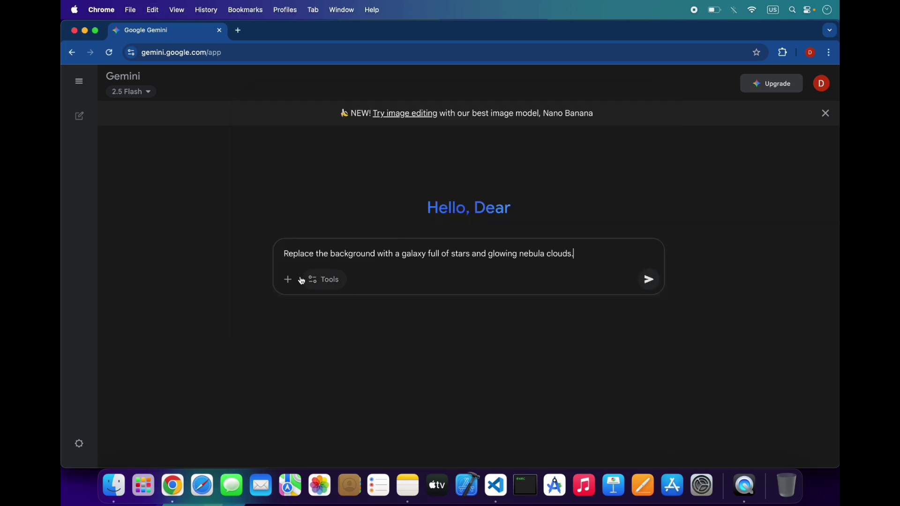
click(288, 280)
click(329, 228)
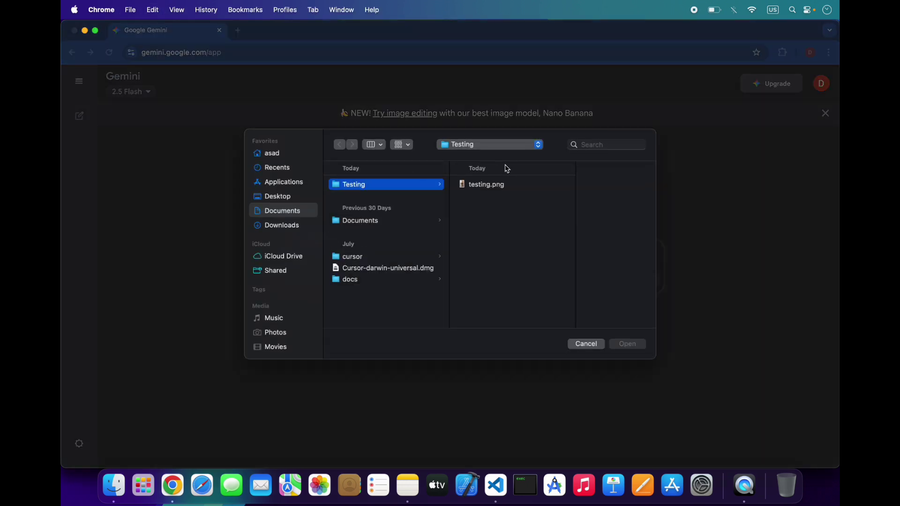
double_click(507, 183)
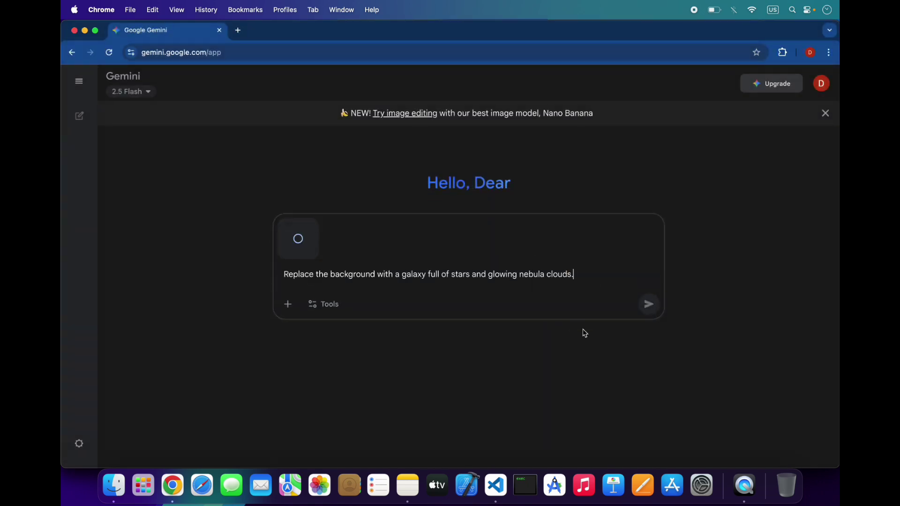
click(649, 305)
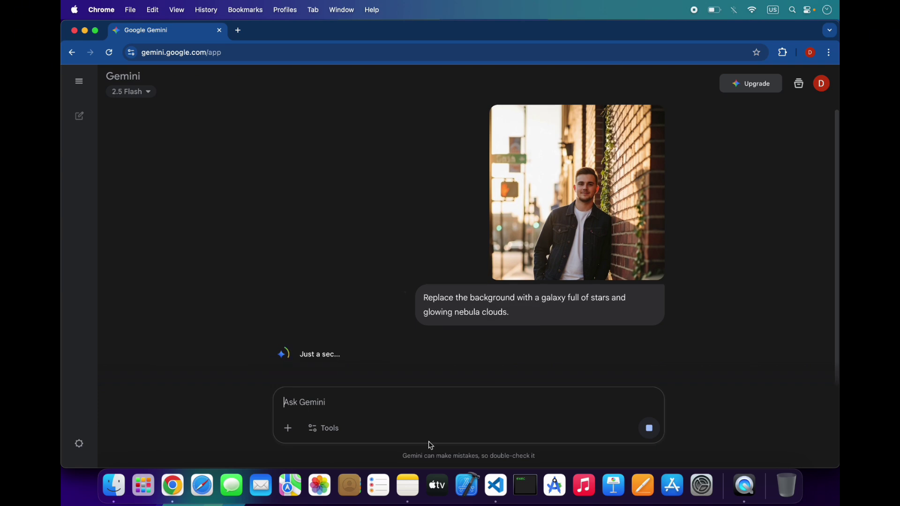
Step: Copy the tropical beach background prompt from Notes and send it in Gemini
click(407, 486)
click(419, 343)
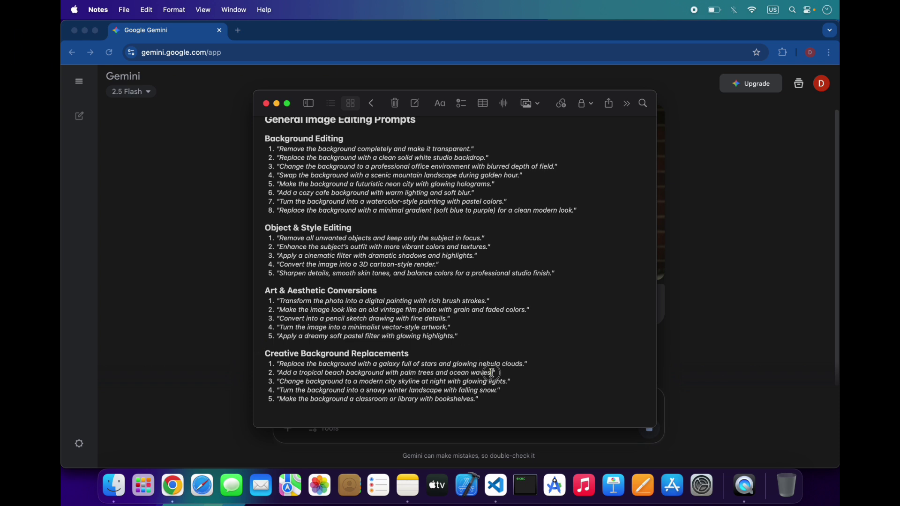
drag(493, 372, 279, 375)
click(181, 367)
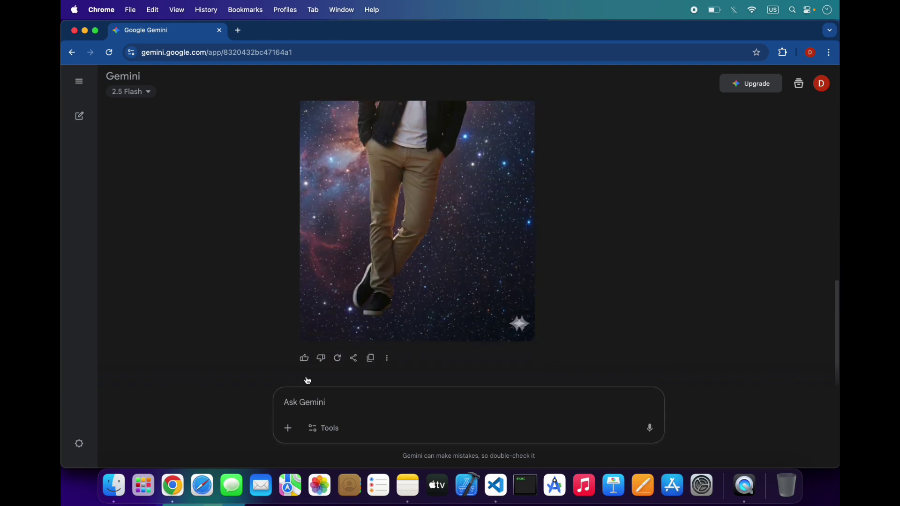
click(330, 415)
key(super+v)
key(Return)
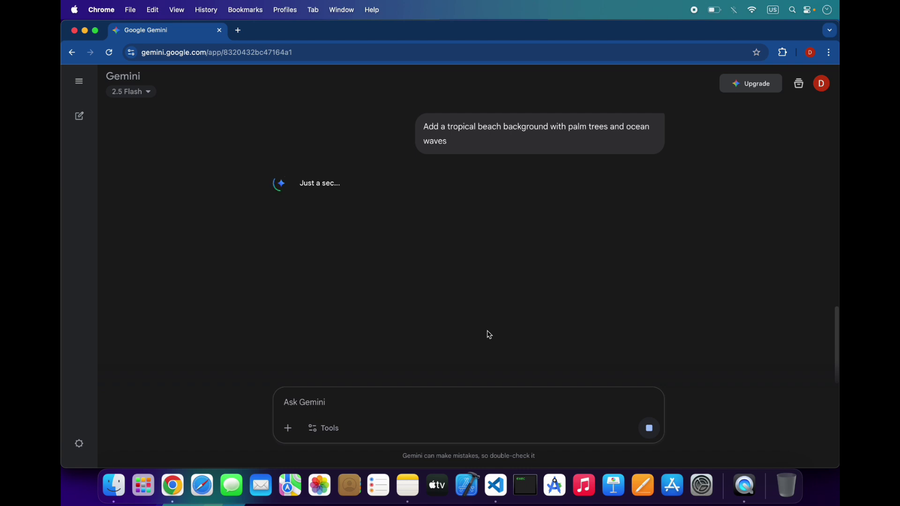
Step: Copy the snowy winter landscape prompt from Notes and send it in Gemini
click(408, 486)
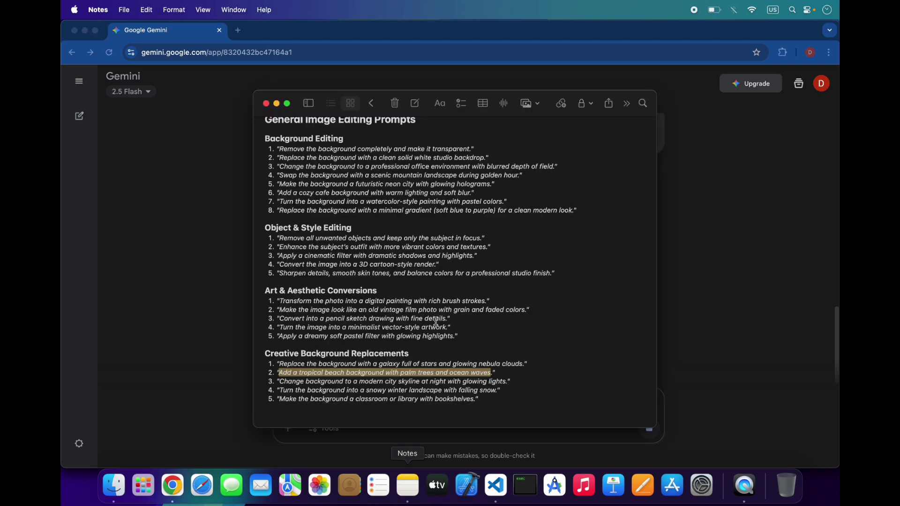
click(460, 278)
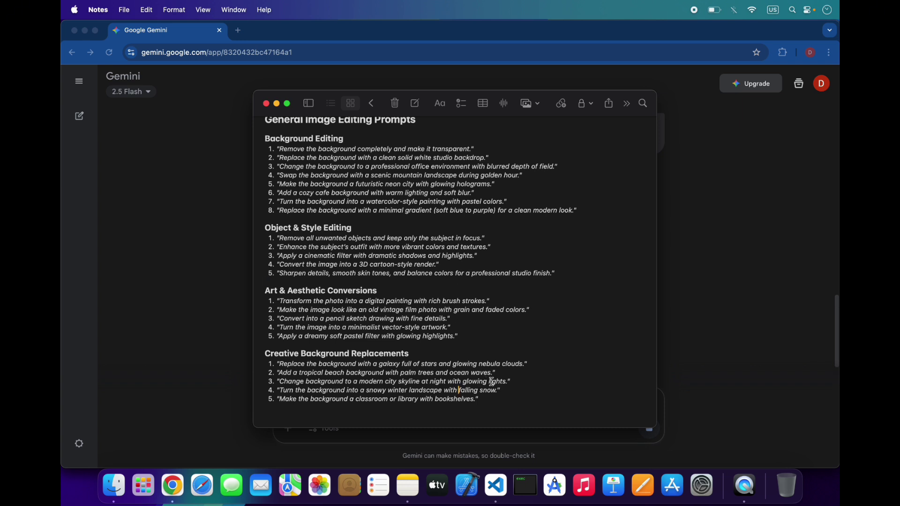
drag(498, 391, 282, 392)
key(super+c)
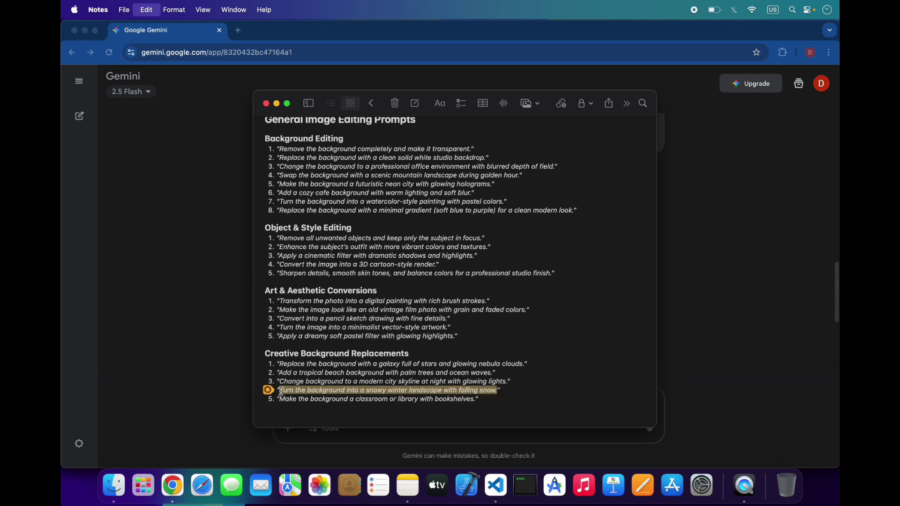
click(727, 247)
scroll(564, 257, down, 4)
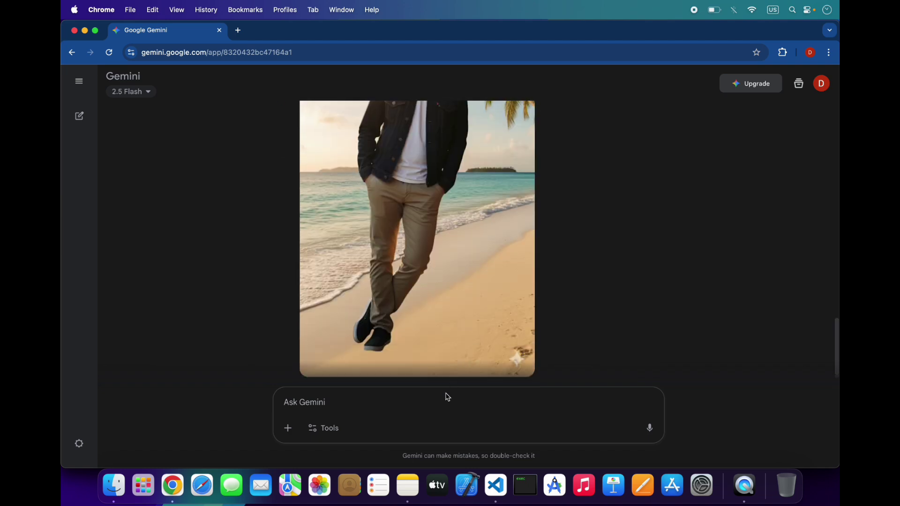
key(super+v)
key(Return)
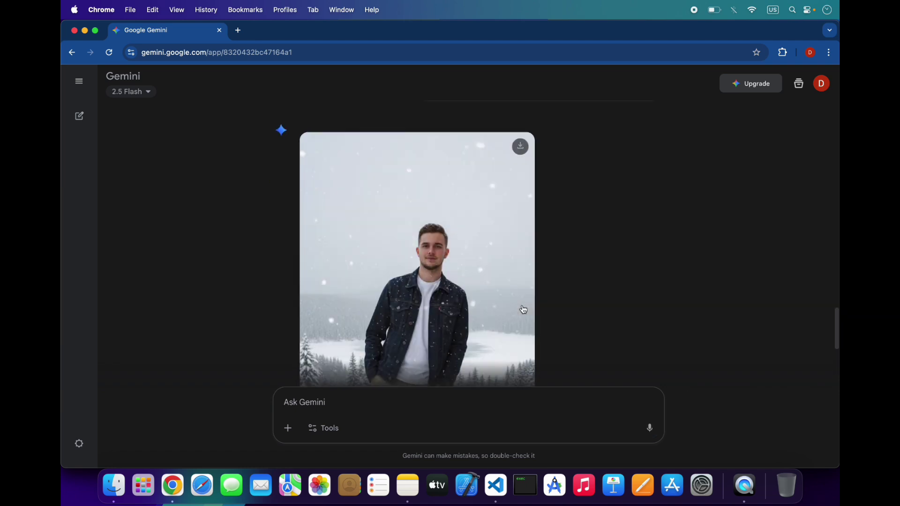
Step: Review the snowy result, clear the selection in Notes, and return to Gemini
scroll(524, 310, up, 5)
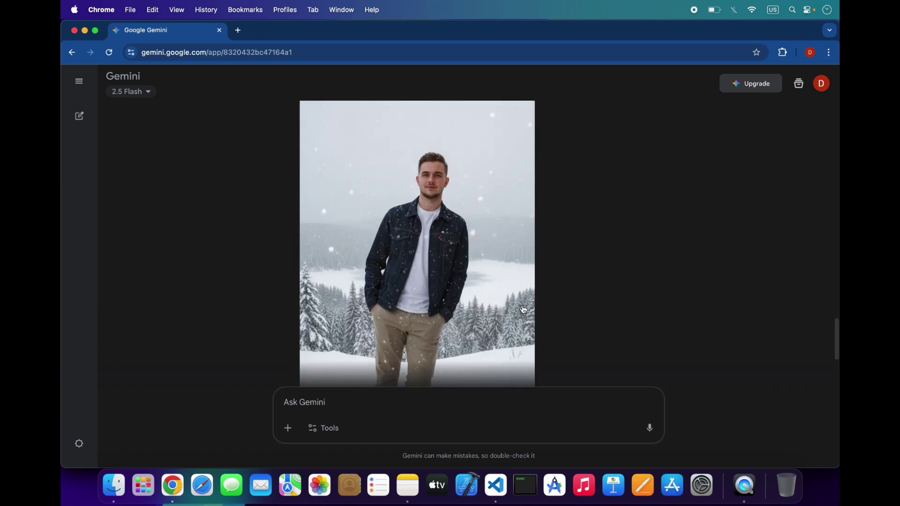
scroll(523, 309, down, 5)
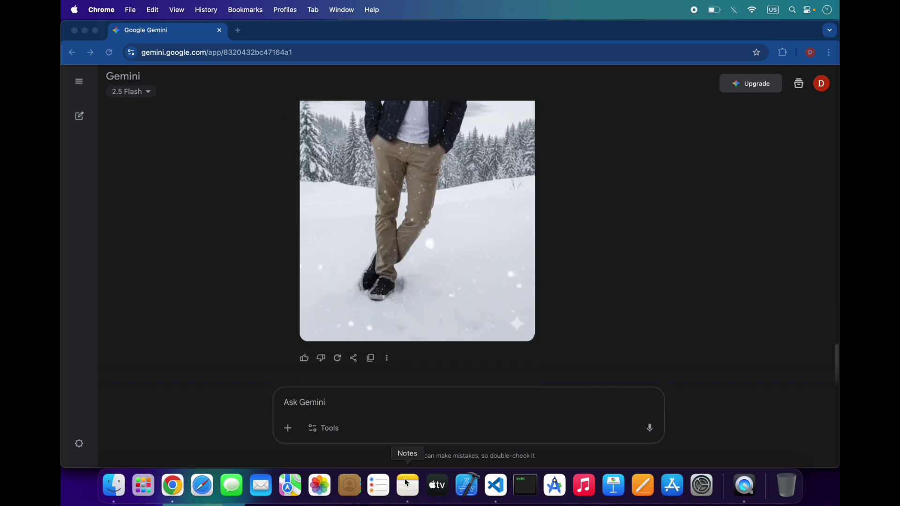
click(408, 485)
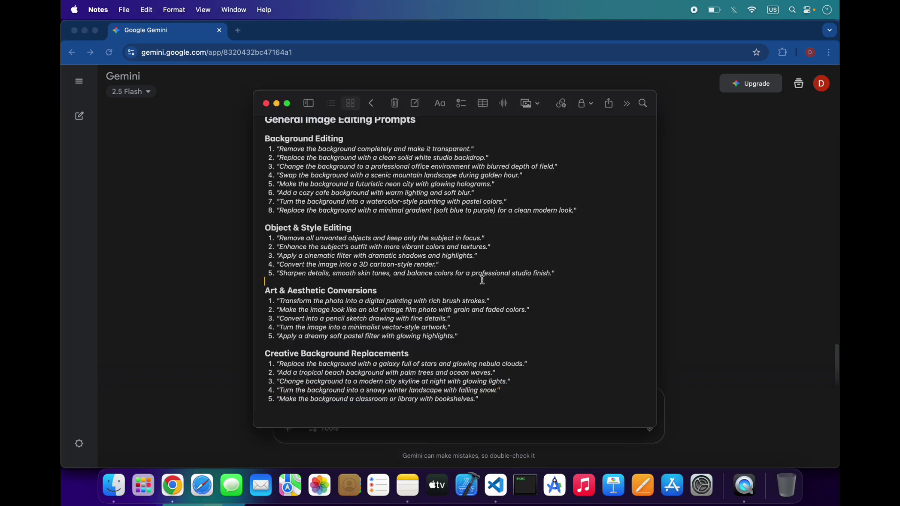
click(521, 279)
click(701, 261)
scroll(469, 253, up, 5)
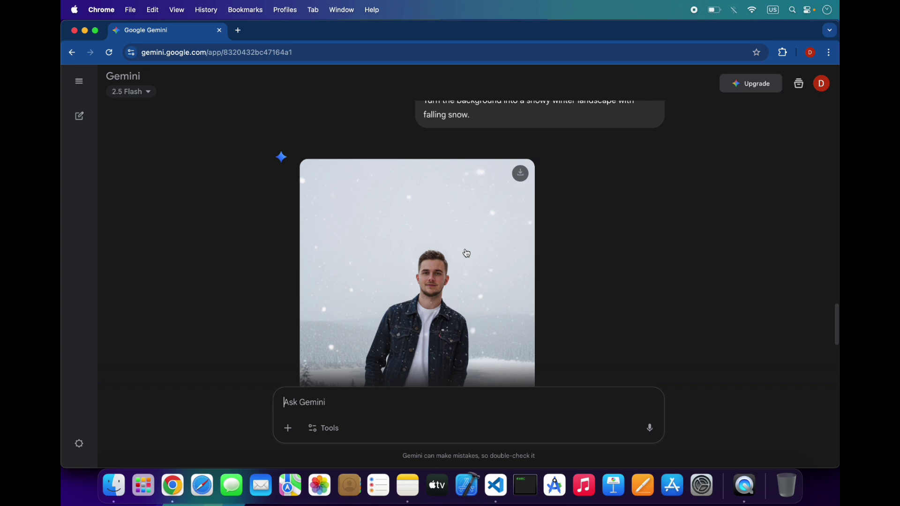
Step: Start a new chat, dismiss the 2.5 Pro promotion, and keep the chat list docked
mouse_move(99, 133)
click(101, 116)
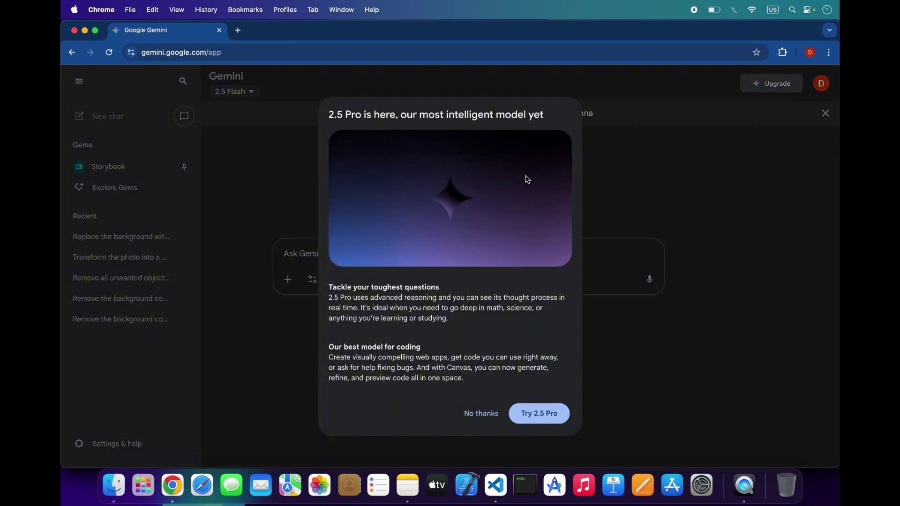
click(496, 422)
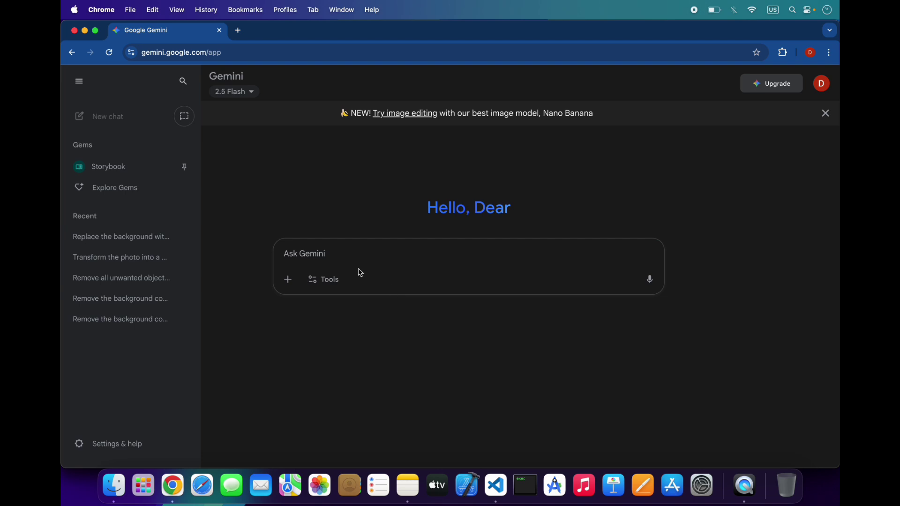
click(76, 78)
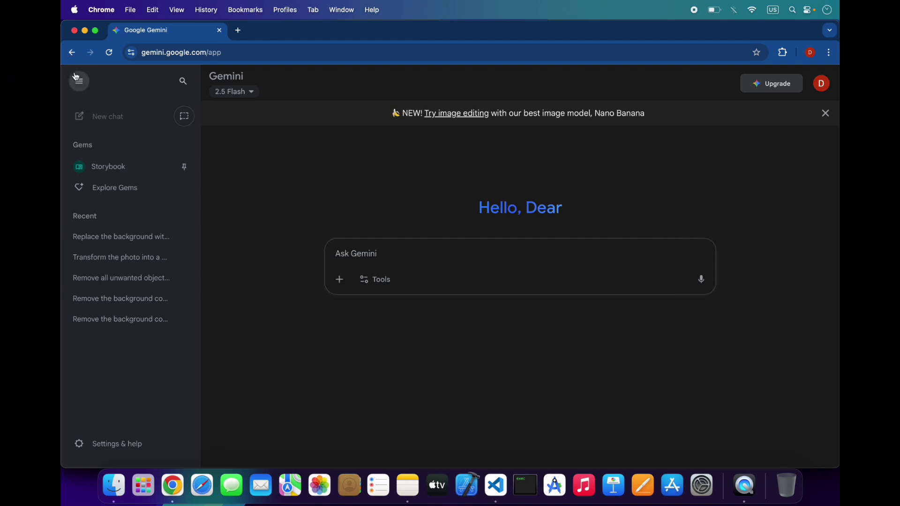
Step: Pick testing.png for upload and switch the chat to Create images mode
click(339, 280)
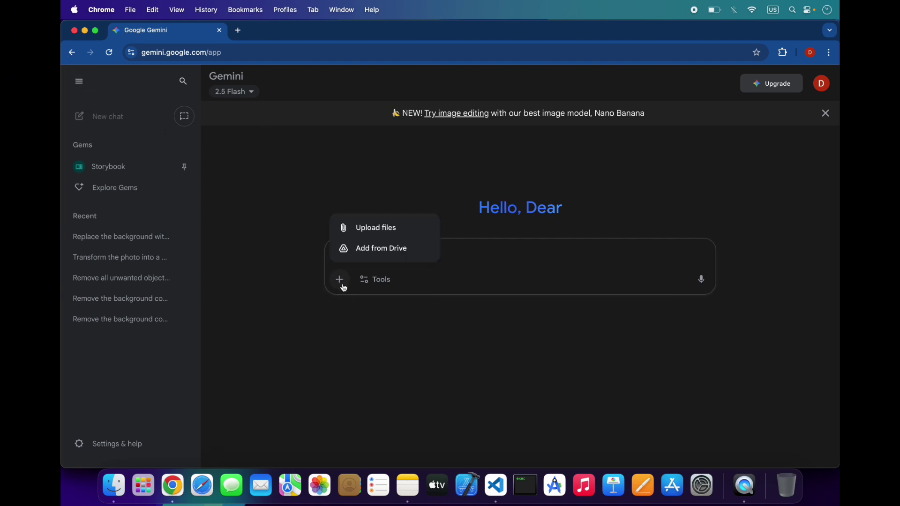
click(400, 237)
click(510, 187)
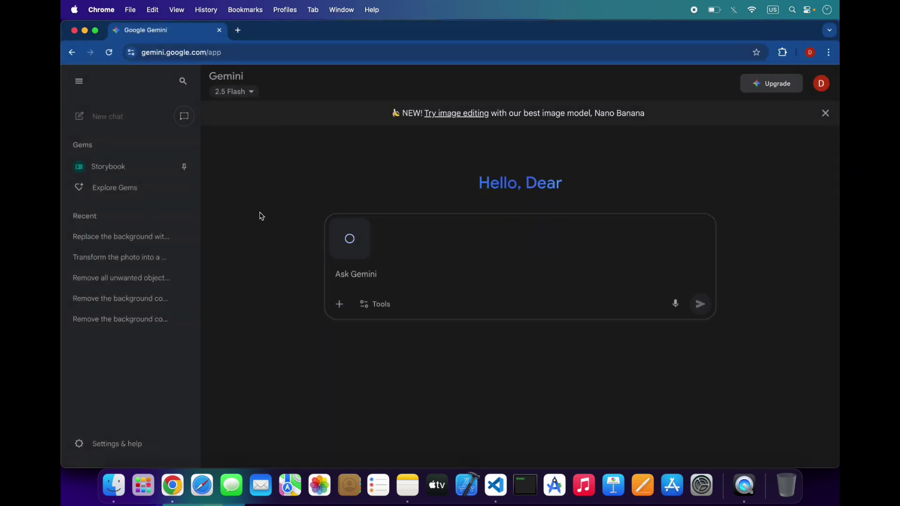
click(324, 279)
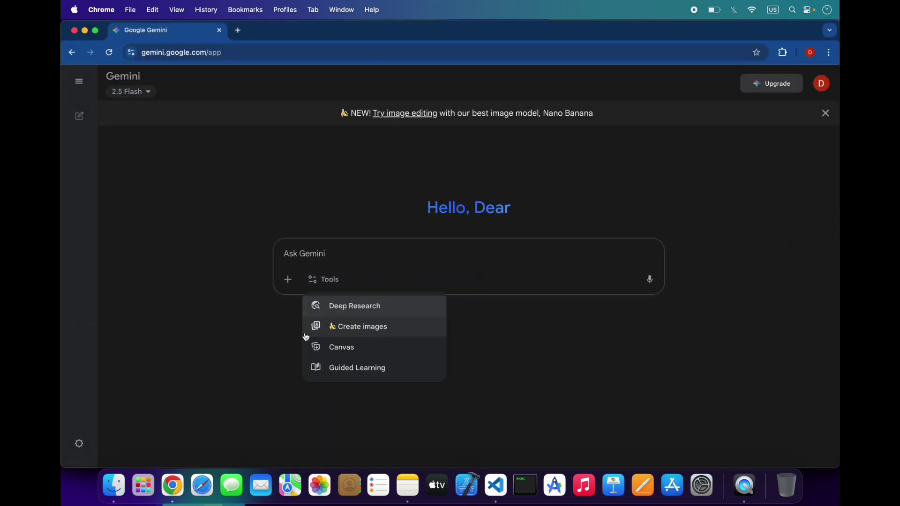
click(386, 328)
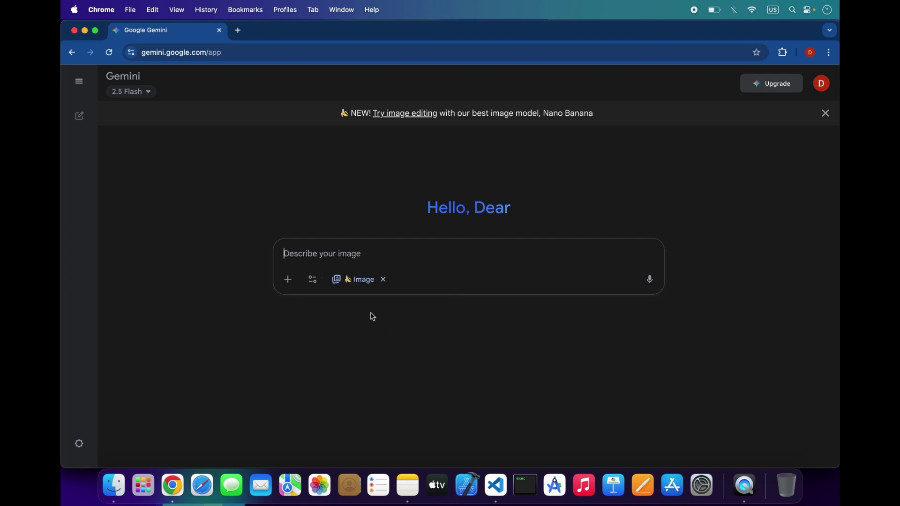
Step: Attach testing.png and send a prompt asking for a Marvel superhero look with Thor's powers
click(288, 280)
click(307, 228)
double_click(471, 186)
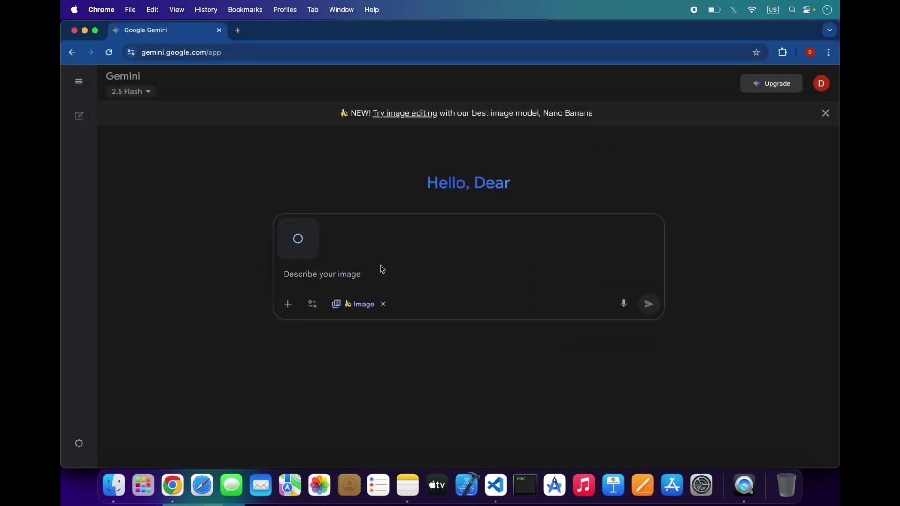
text(give to)
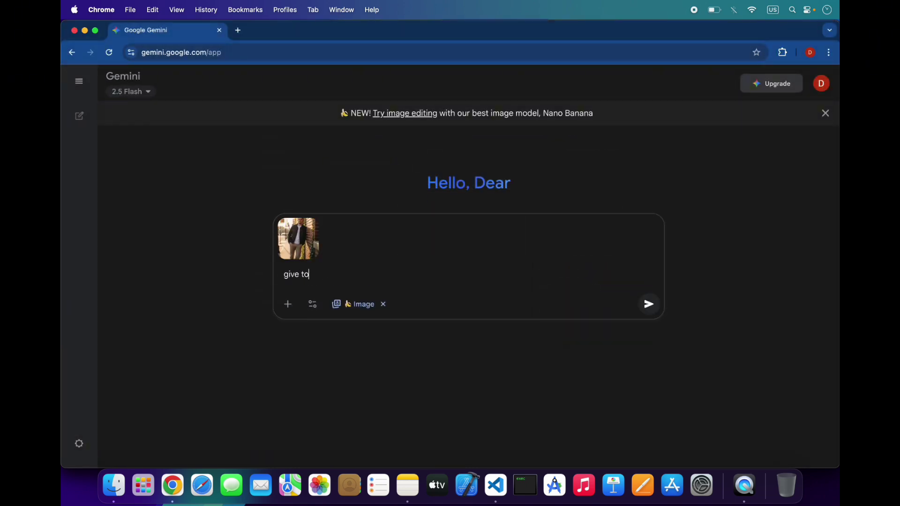
text( some marve)
text(l stype)
text(type supe)
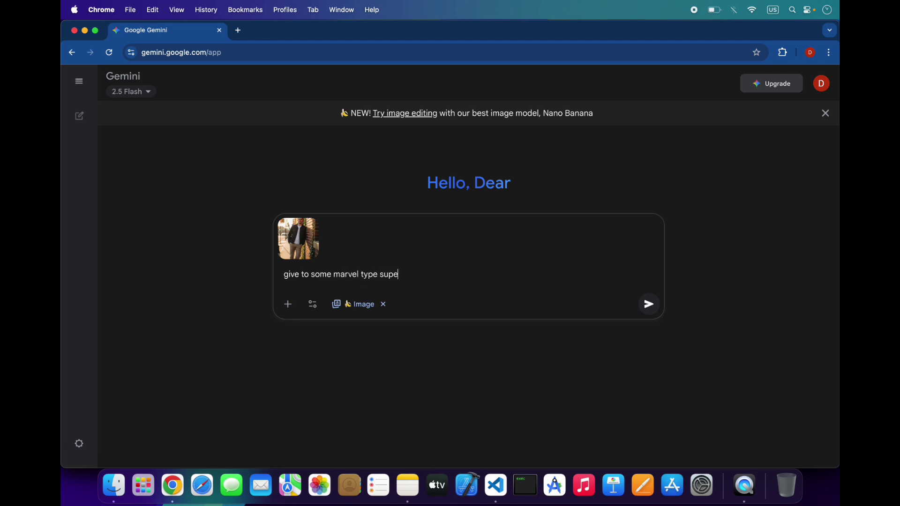
text(rhero look of Thor and power of thors.)
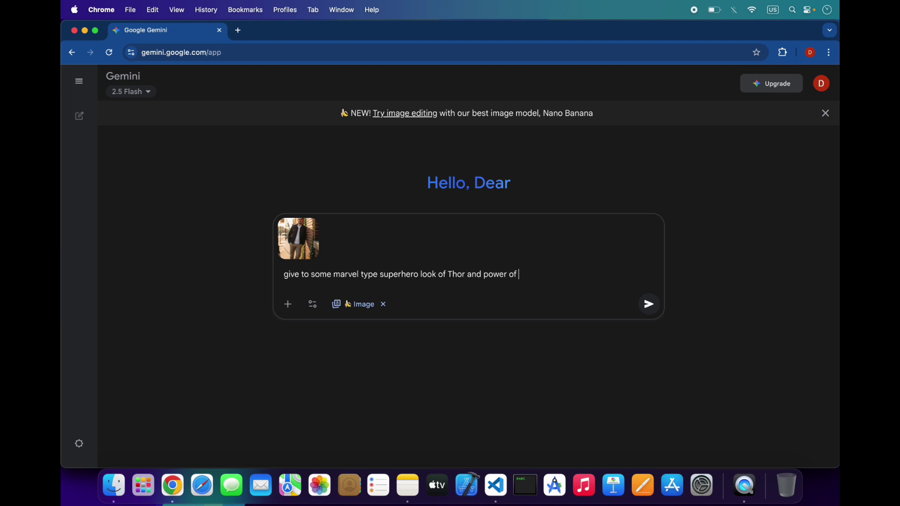
key(Return)
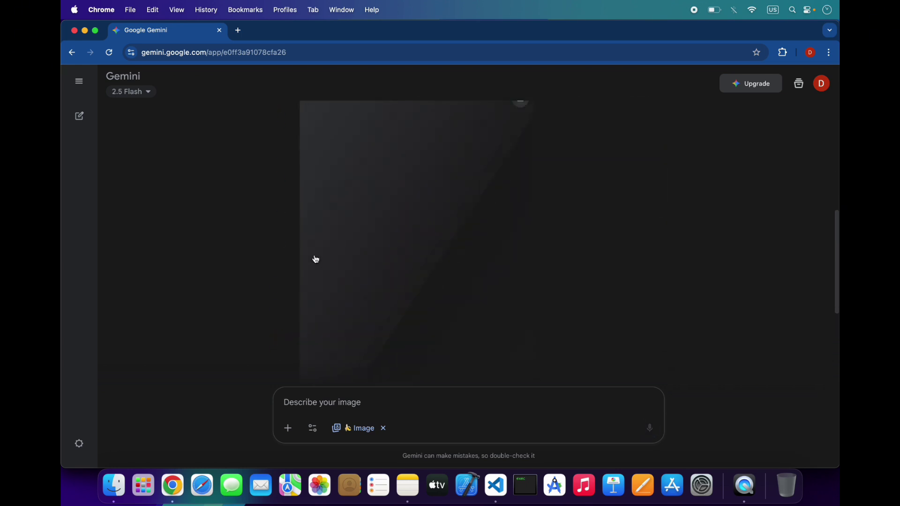
Step: Review the finished Thor image with red cape, armour and lightning-charged hammer
scroll(316, 259, down, 1)
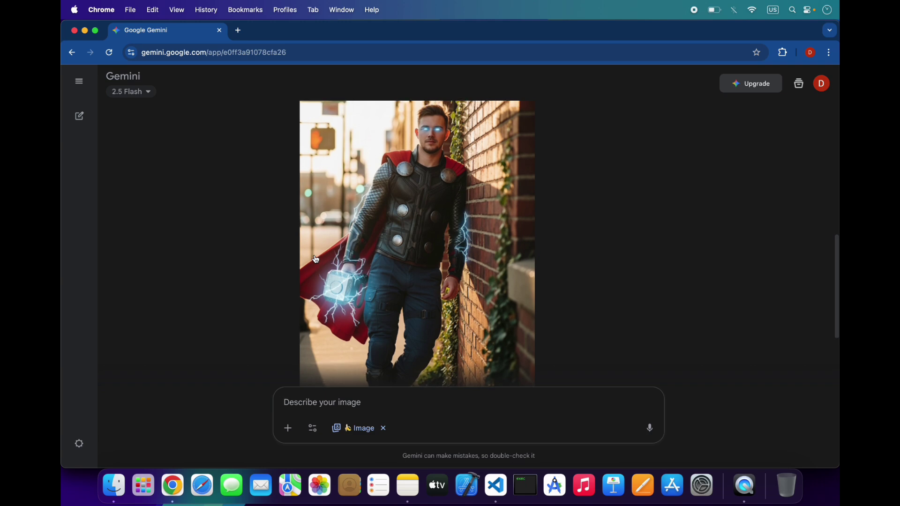
scroll(316, 259, down, 5)
scroll(316, 259, up, 8)
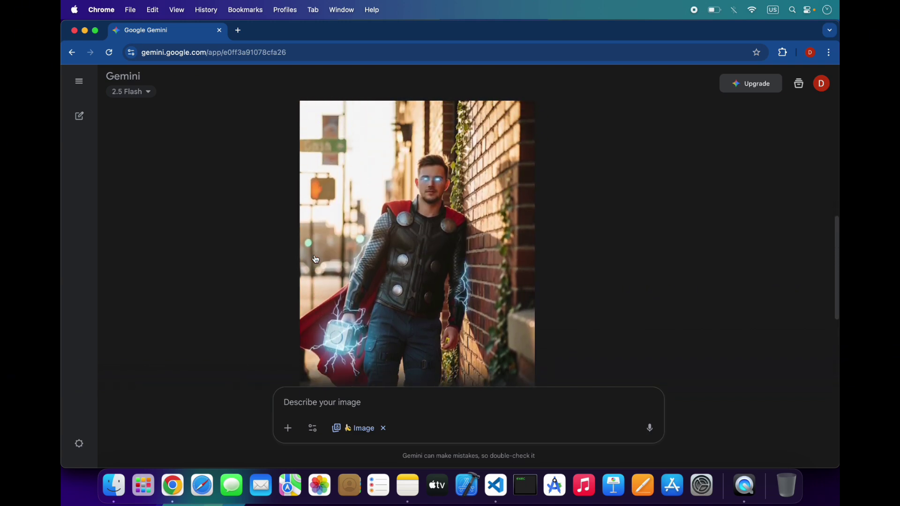
scroll(316, 259, down, 8)
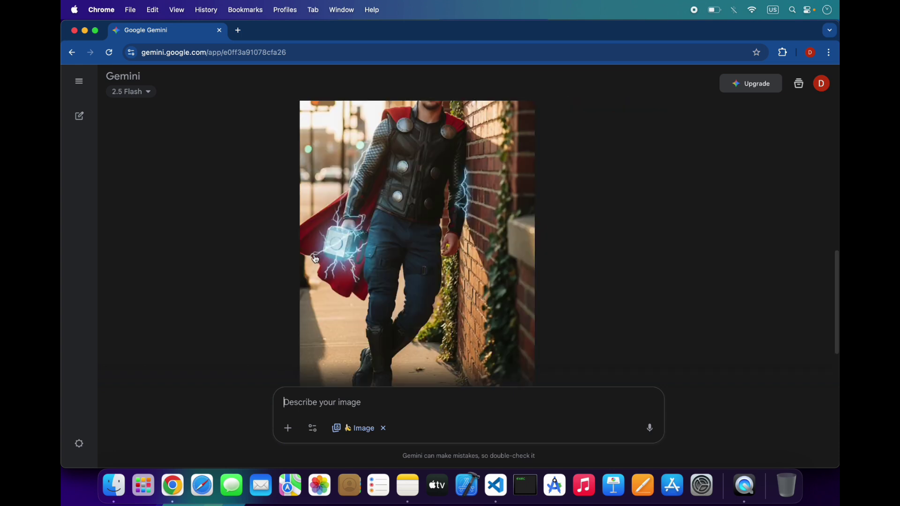
scroll(316, 259, up, 7)
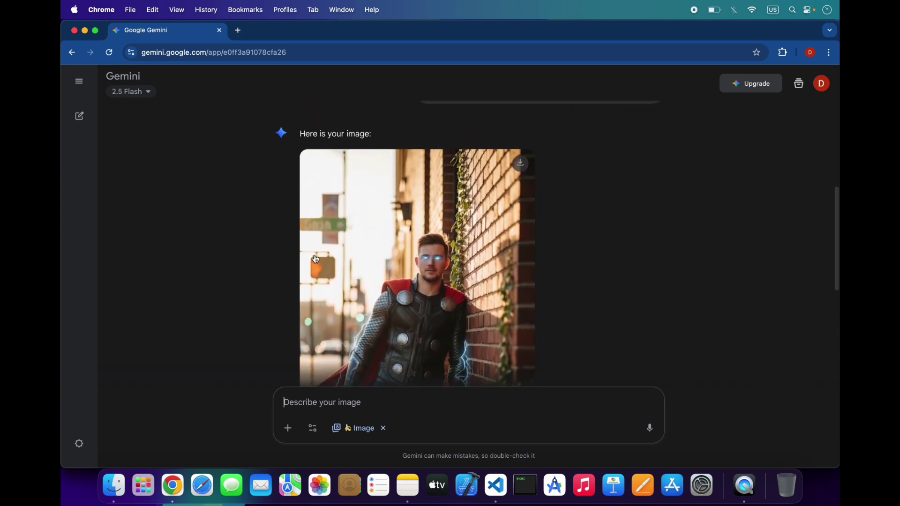
scroll(316, 259, down, 5)
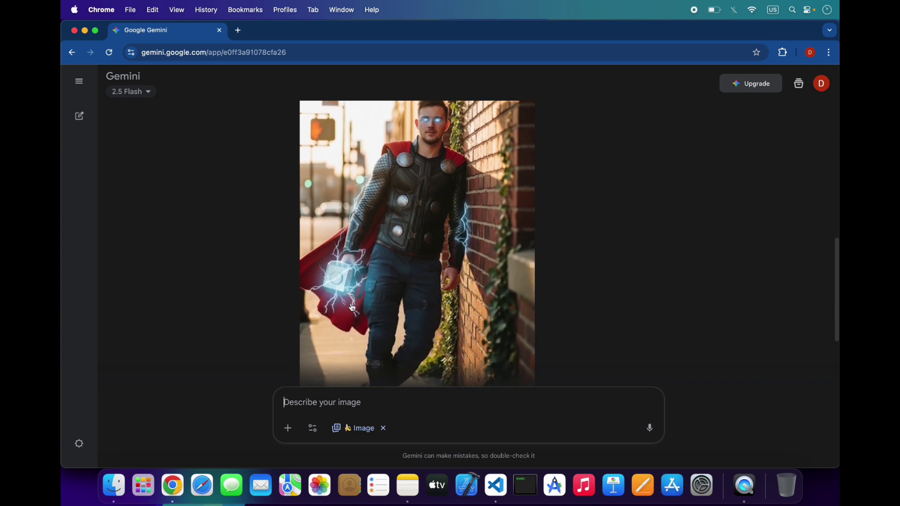
scroll(422, 298, up, 5)
scroll(423, 299, down, 7)
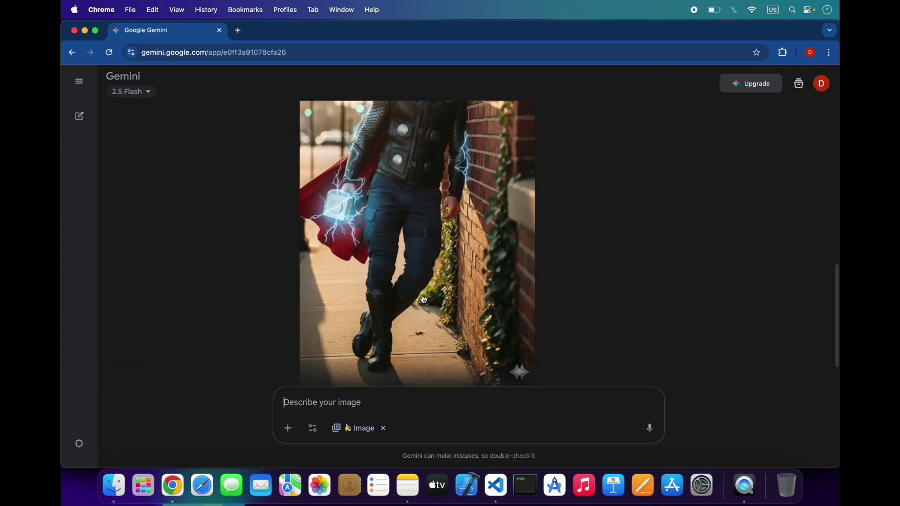
scroll(423, 299, down, 2)
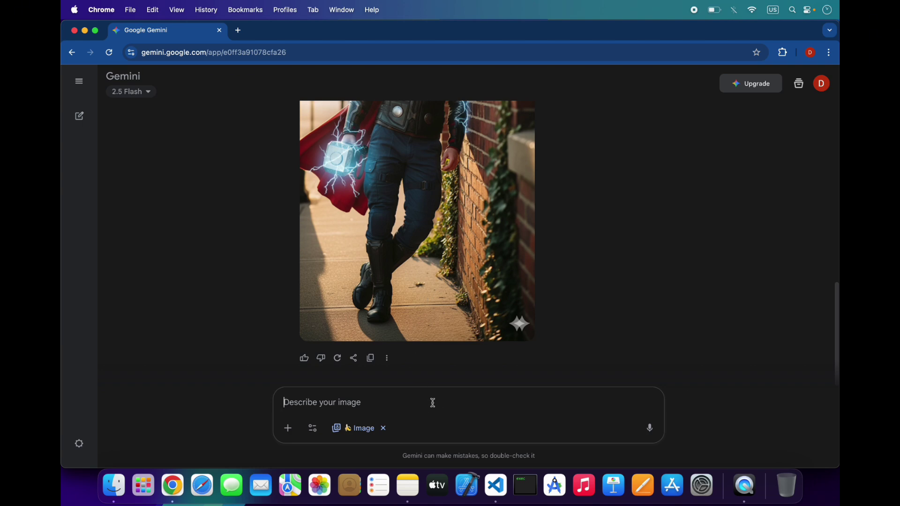
Step: Remove the stray word 'now' typed into the prompt box
text(now)
key(super+a)
key(BackSpace)
scroll(539, 300, up, 6)
Step: Clear the earlier Thor prompt text for editing
click(403, 302)
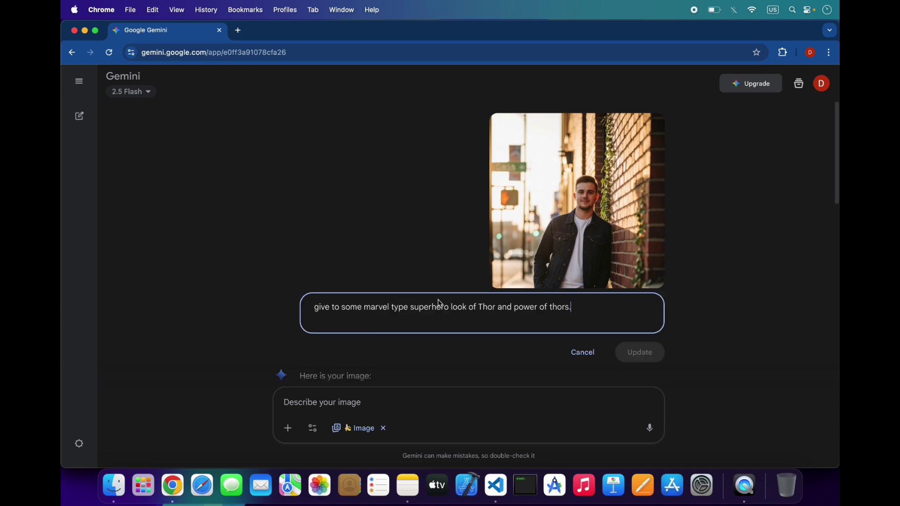
key(super+a)
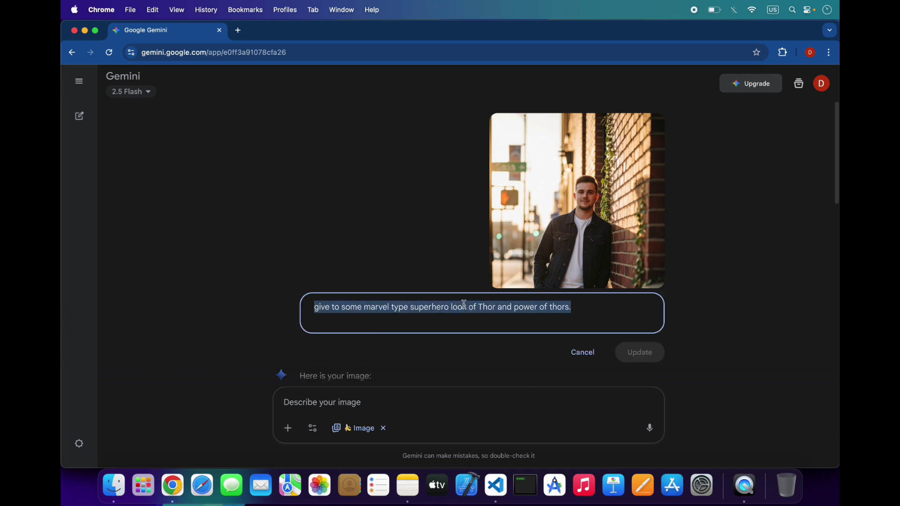
key(BackSpace)
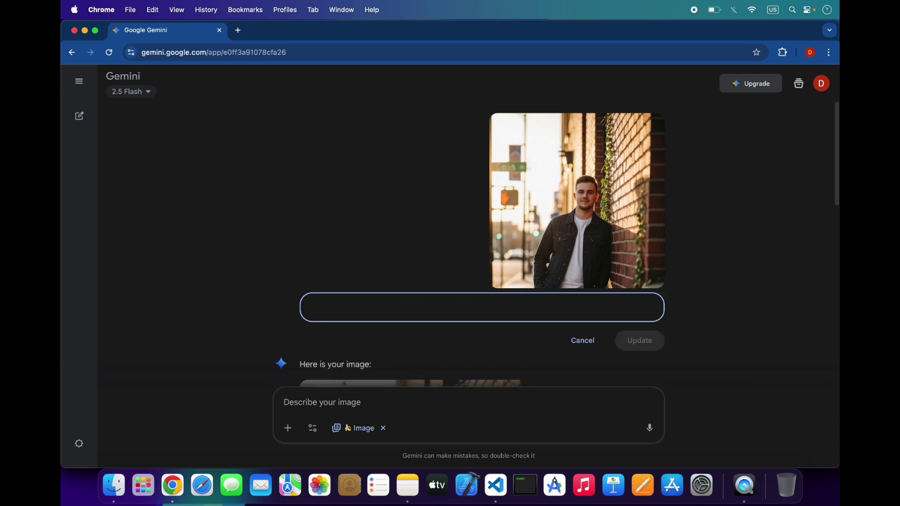
Step: Submit a new prompt asking for a Daredevil superhero look with a Daredevil background
text(make it look like dare)
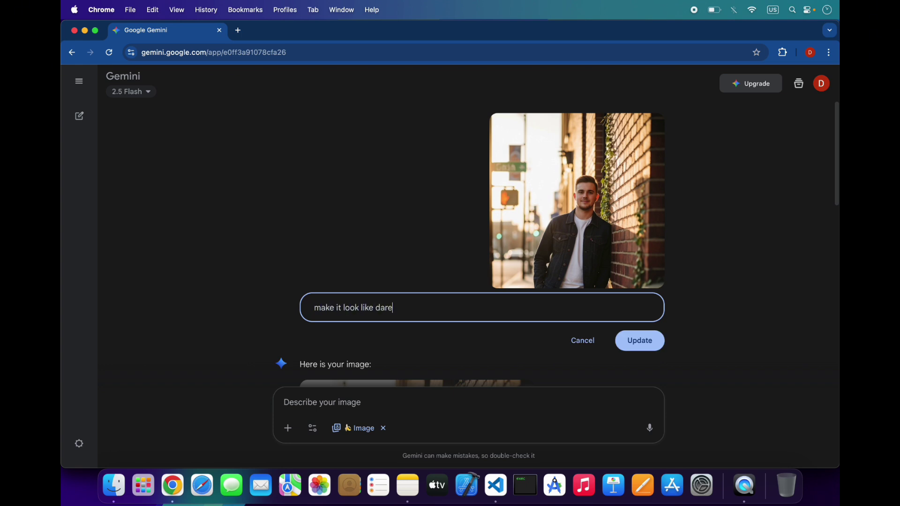
text(devil theme and its)
key(BackSpace)
key(BackSpace)
key(BackSpace)
key(BackSpace)
key(BackSpace)
key(BackSpace)
key(BackSpace)
key(BackSpace)
key(BackSpace)
key(BackSpace)
key(BackSpace)
text(superhe)
text(daredevil)
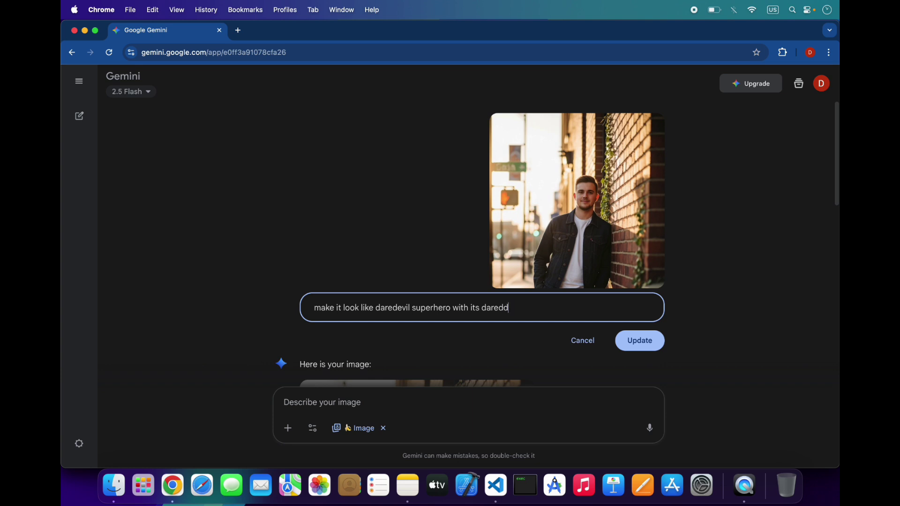
key(BackSpace)
key(BackSpace)
key(BackSpace)
text(evil backgorund)
key(BackSpace)
key(BackSpace)
text(ound.)
click(633, 349)
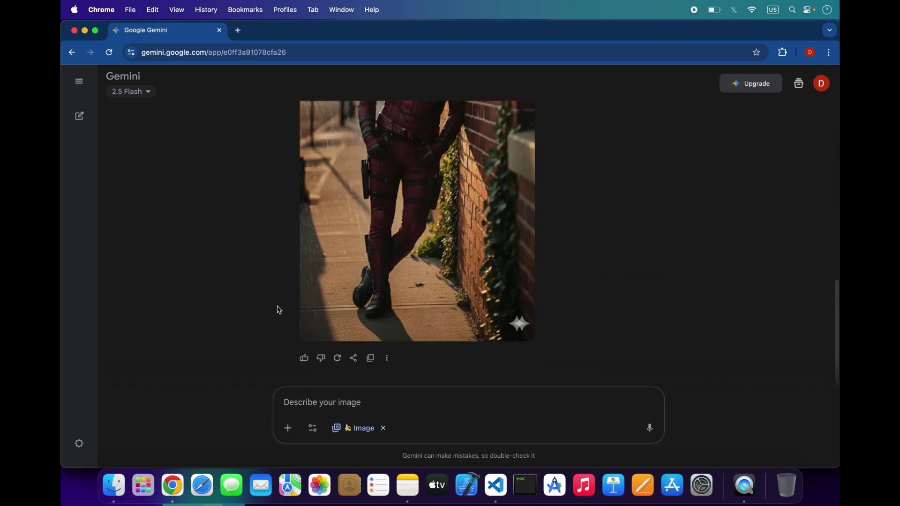
Step: Compare the red-suited Daredevil image on the rainy street with the original photo
scroll(369, 279, up, 5)
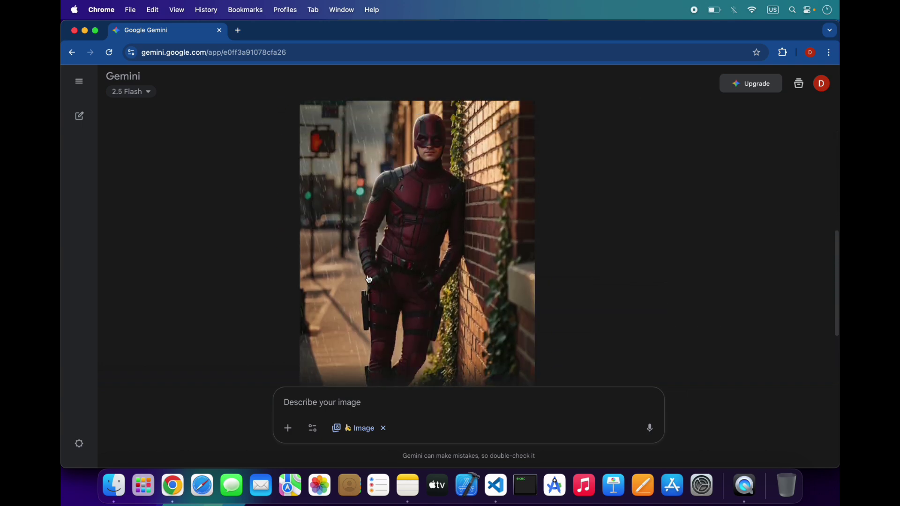
scroll(369, 280, up, 10)
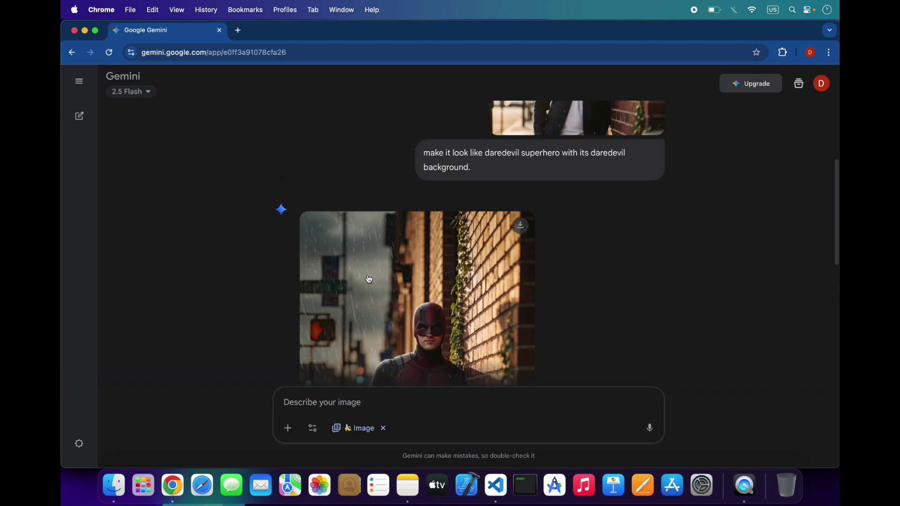
scroll(369, 280, down, 10)
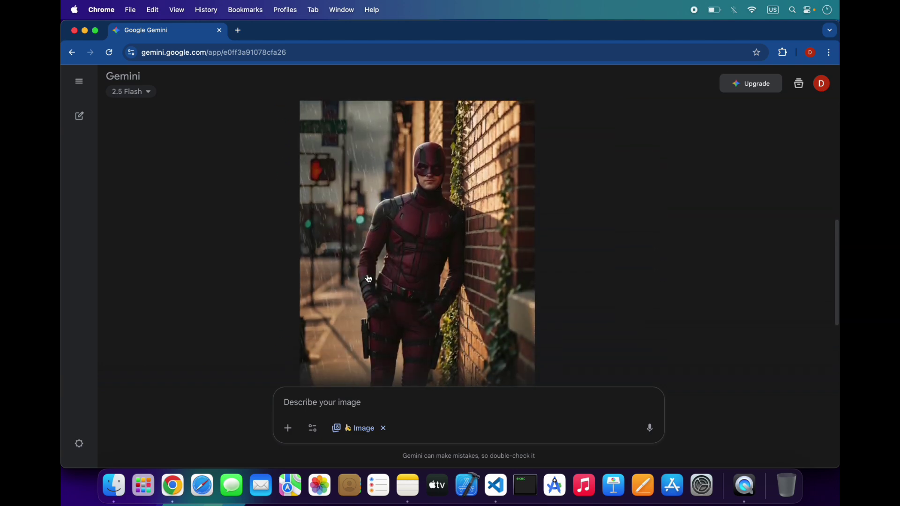
scroll(369, 280, up, 10)
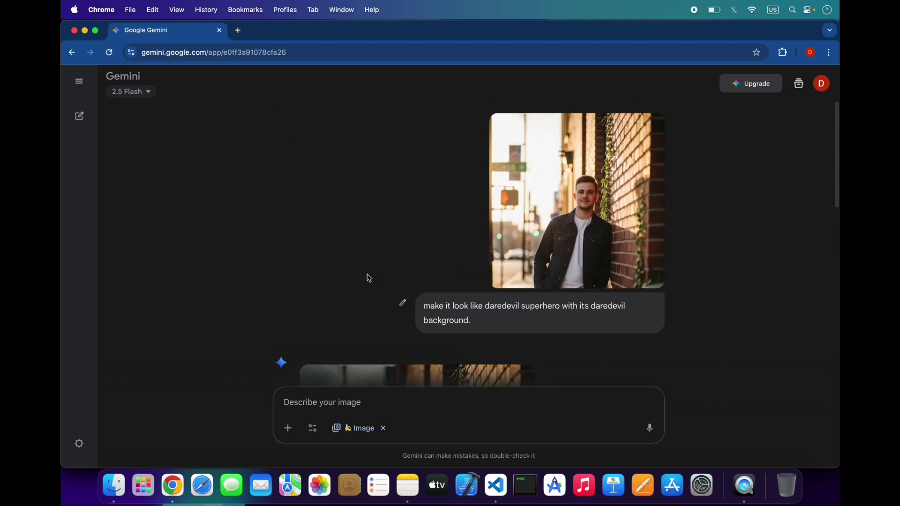
scroll(369, 278, down, 8)
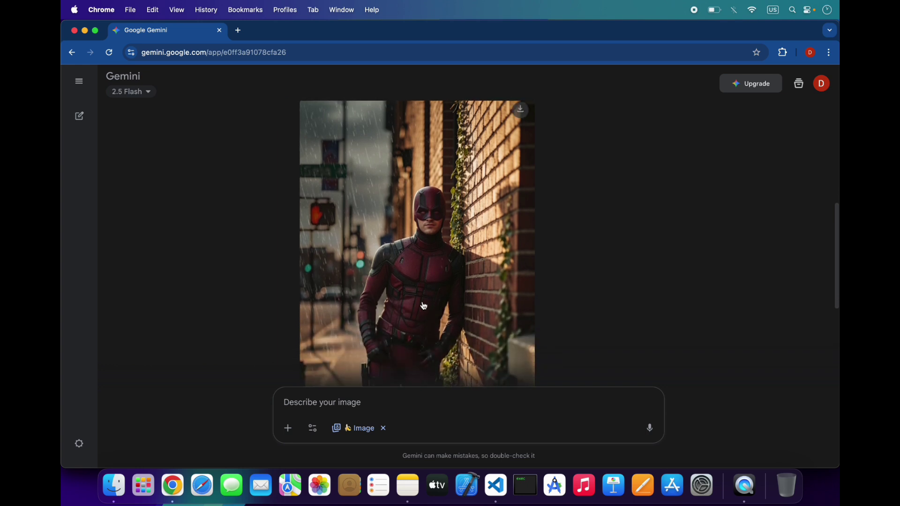
click(408, 485)
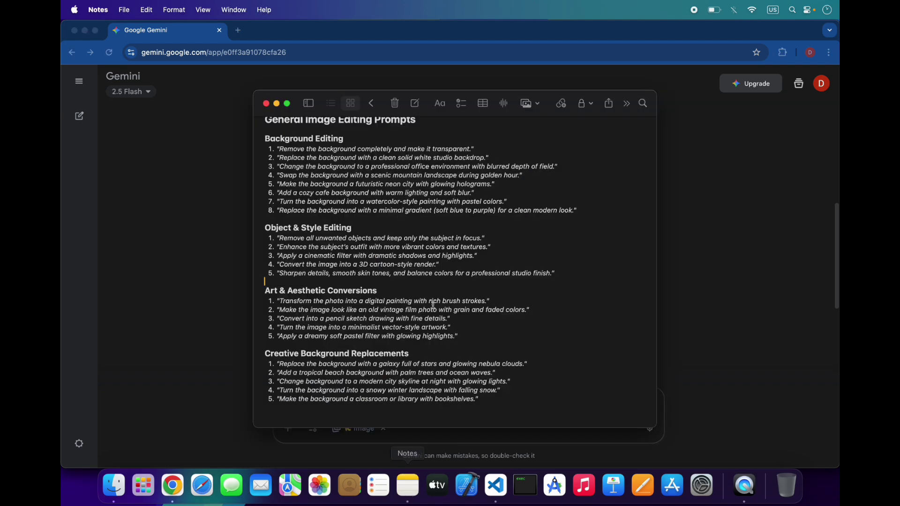
scroll(433, 305, up, 2)
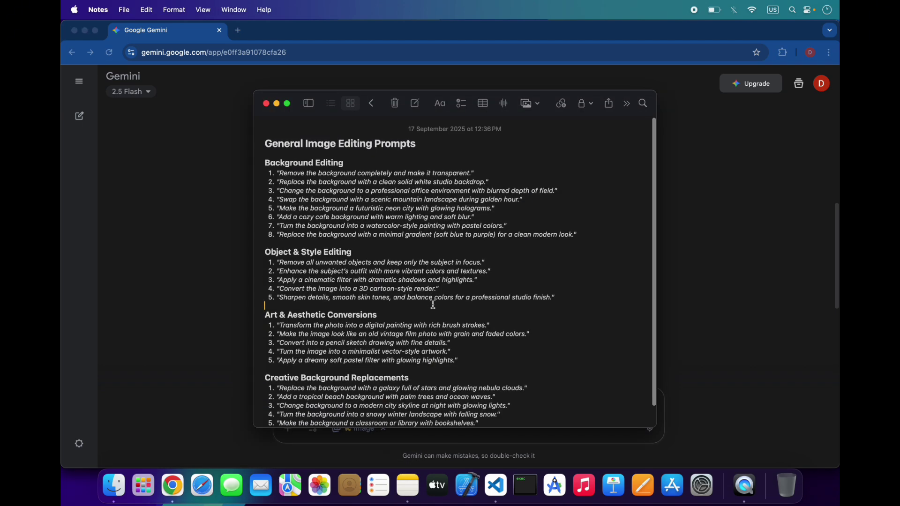
click(186, 308)
scroll(188, 312, up, 4)
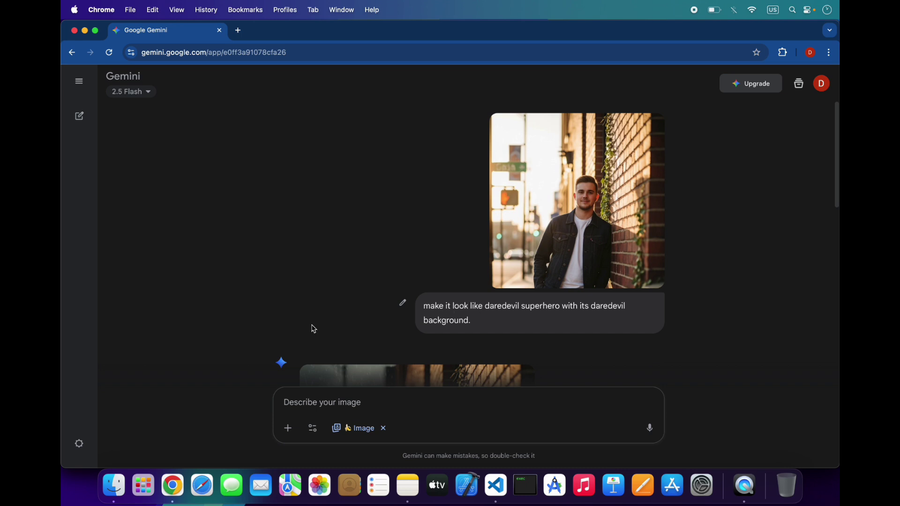
scroll(314, 329, down, 8)
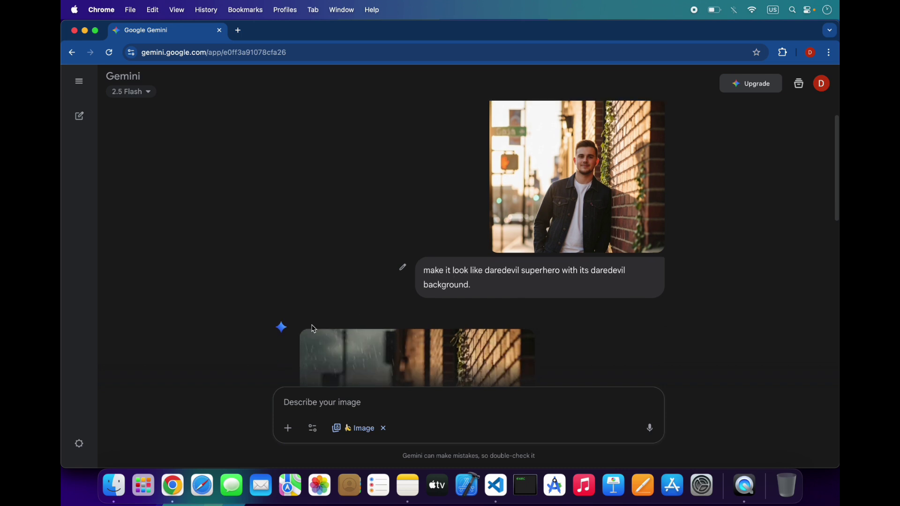